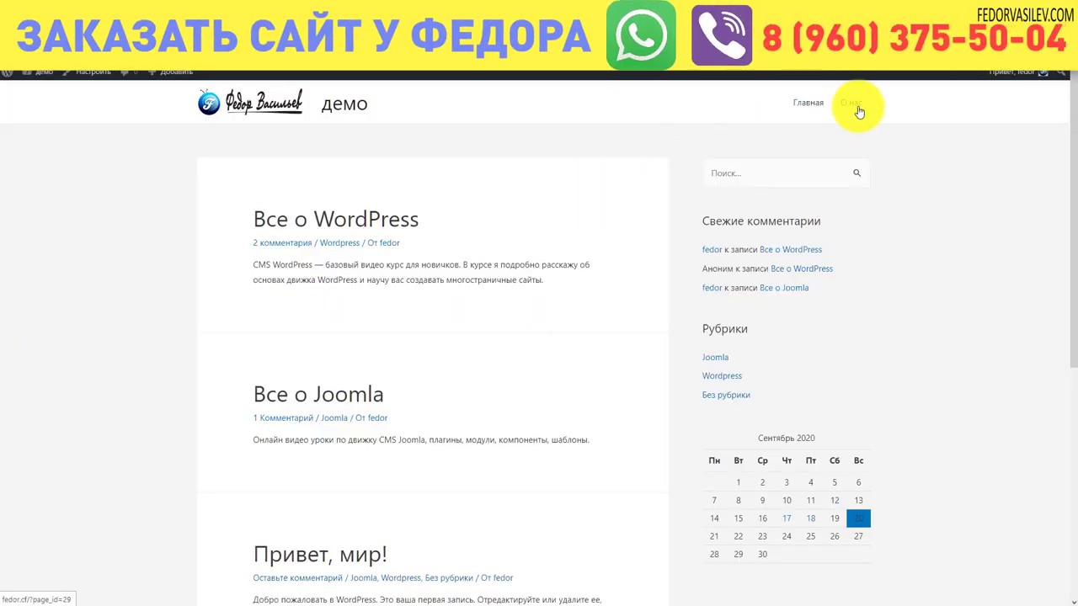
# - Examine the demo site's front page, from the header navigation menu down to the footer widgets
pyautogui.moveTo(767, 98)
pyautogui.mouseDown()
pyautogui.moveTo(859, 102)
pyautogui.moveTo(861, 125)
pyautogui.mouseUp()
pyautogui.click(898, 171)
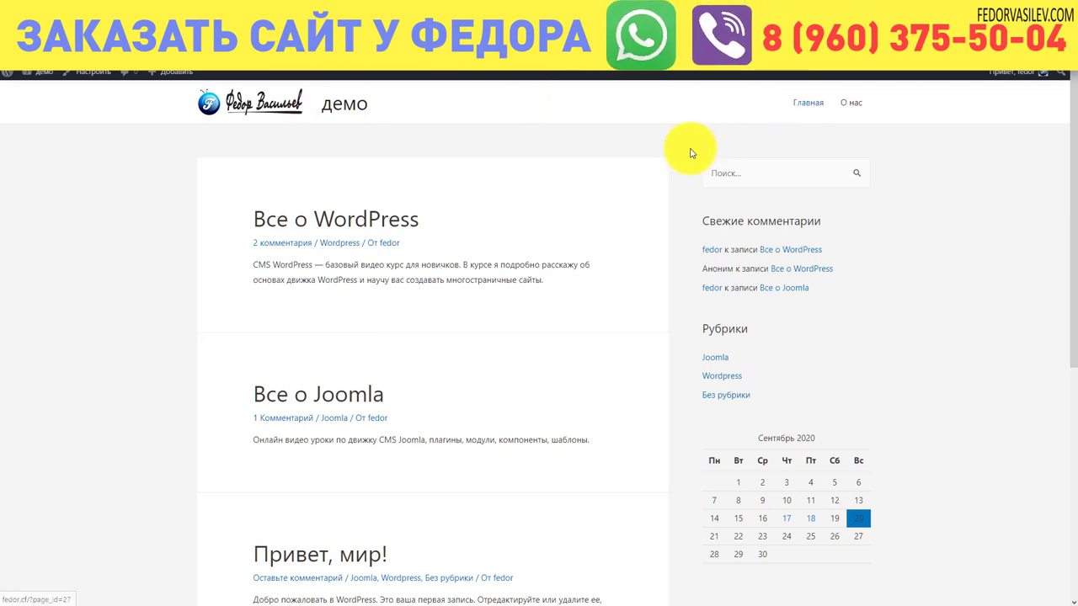
pyautogui.scroll(-5, 724, 160)
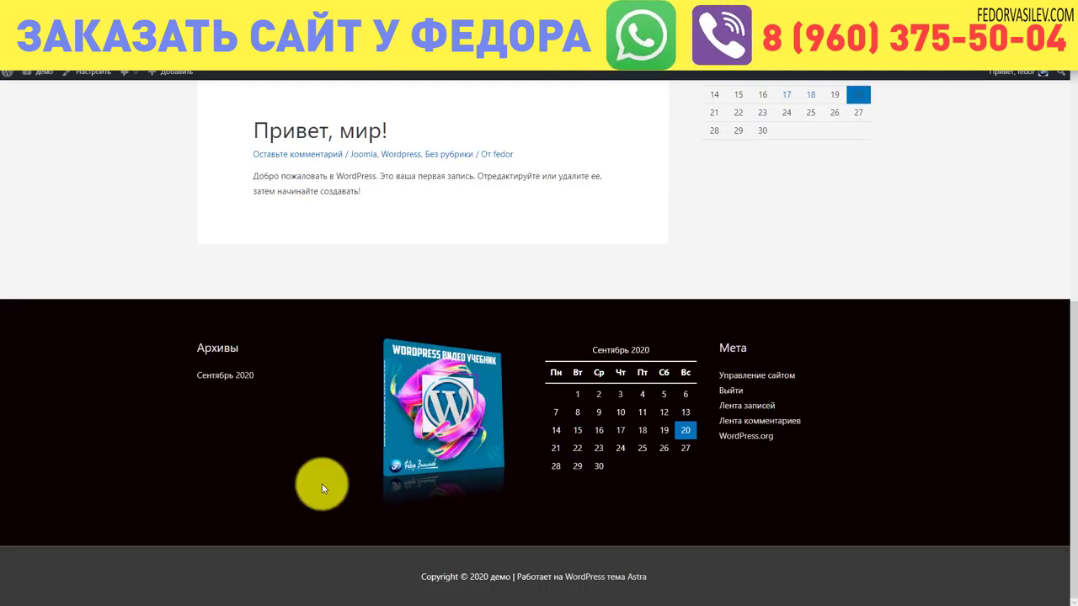
pyautogui.scroll(5, 648, 462)
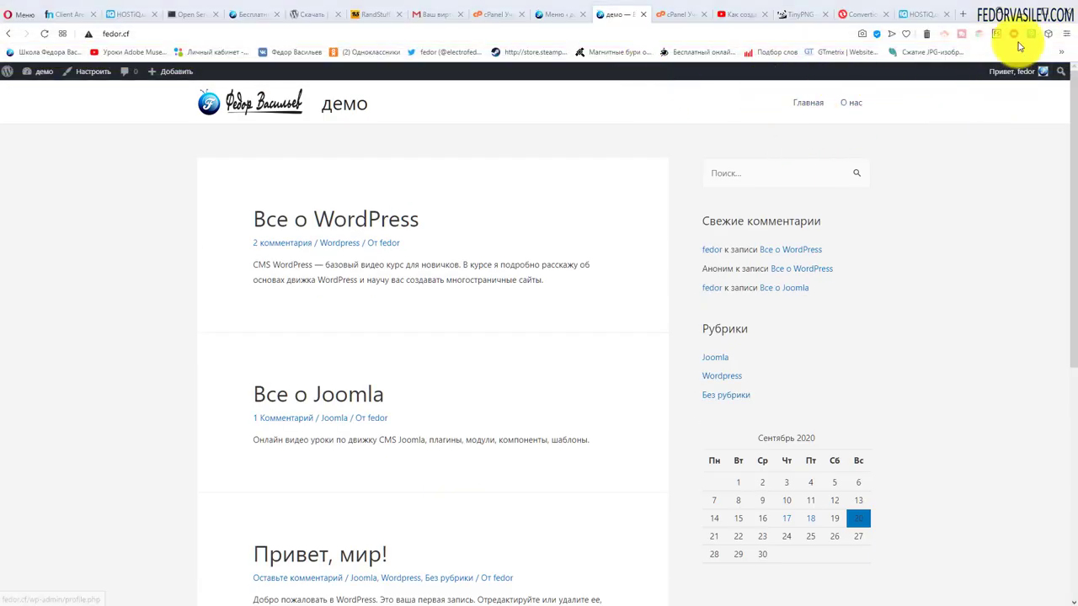
# - On the admin menu page, name the new menu Menu 1 and enable automatic adding of new top-level pages
pyautogui.click(556, 14)
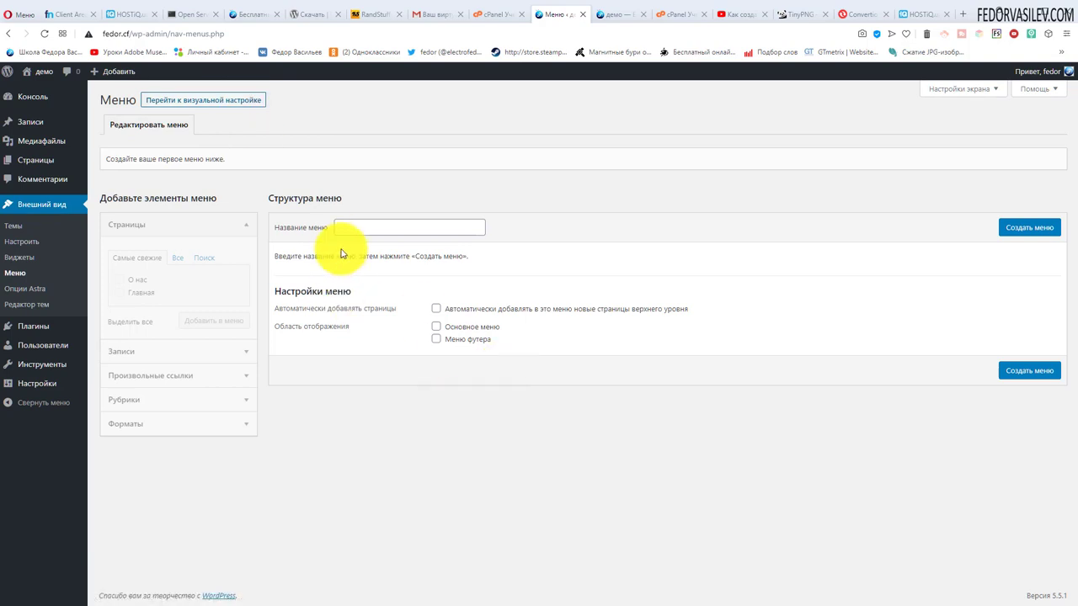
pyautogui.click(413, 228)
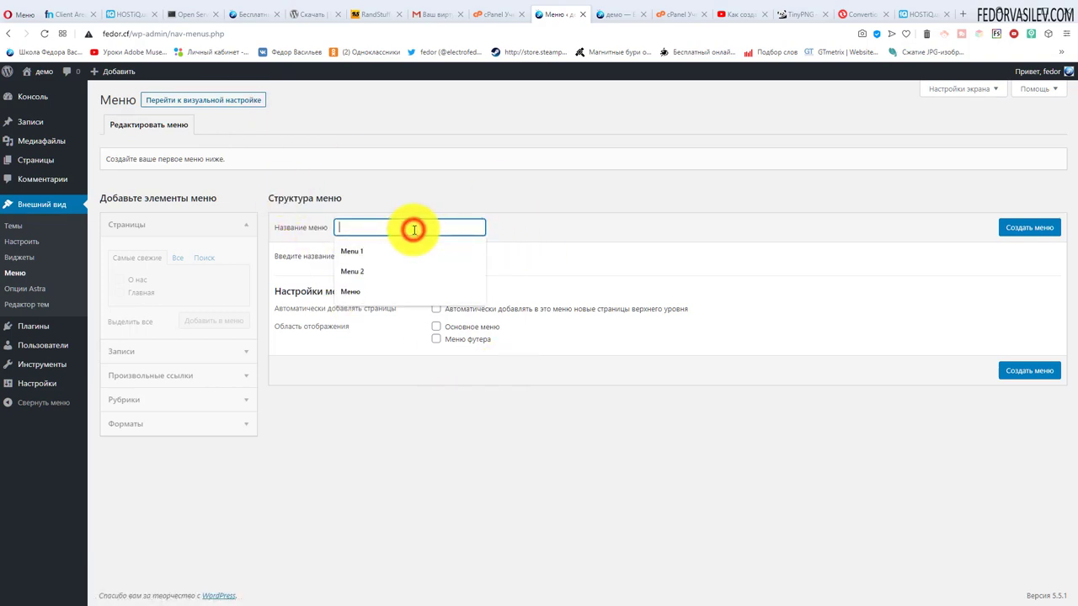
pyautogui.click(366, 251)
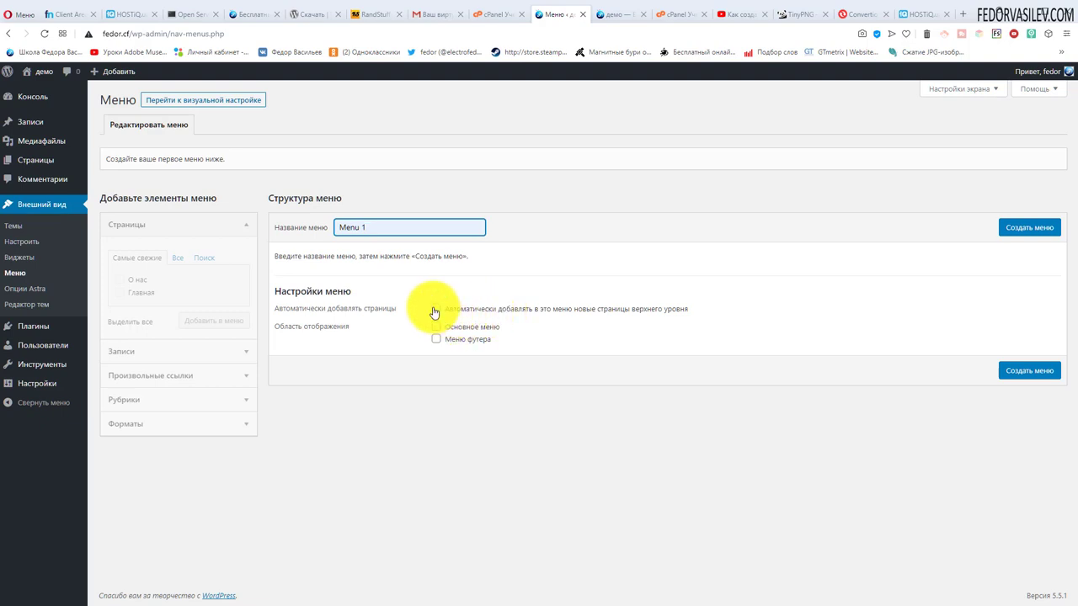
pyautogui.moveTo(50, 168)
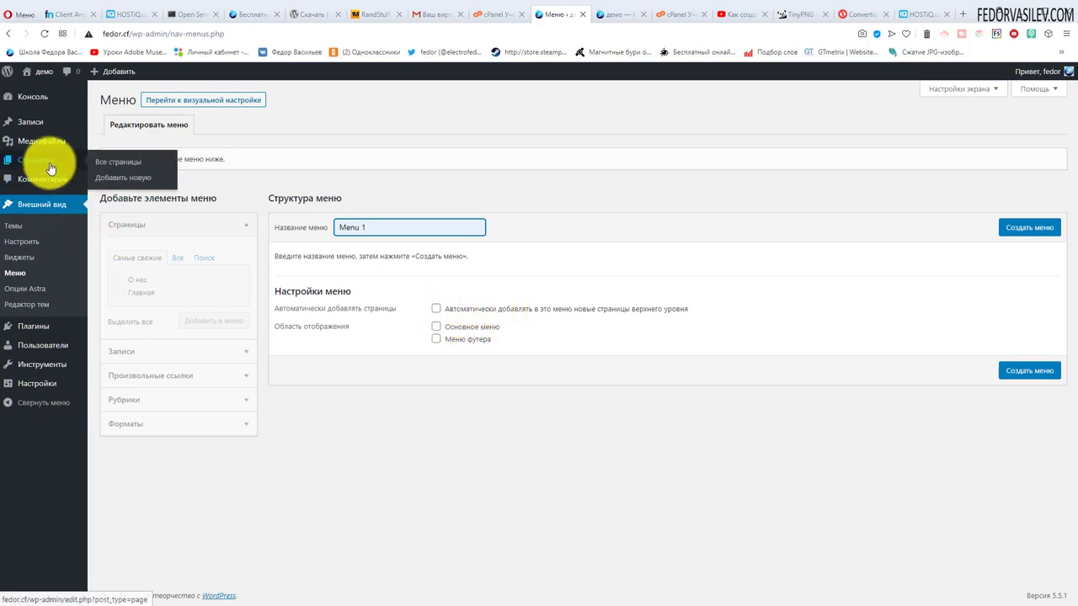
pyautogui.click(435, 308)
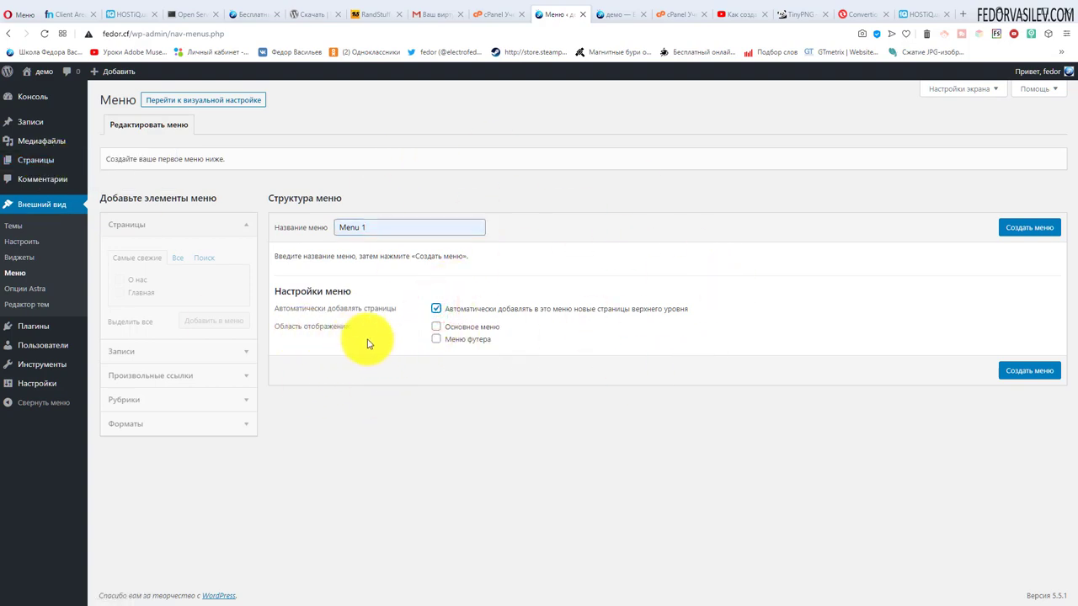
# - Check the header menu on the live site, then assign Menu 1 to the Основное меню display area and create it
pyautogui.click(612, 22)
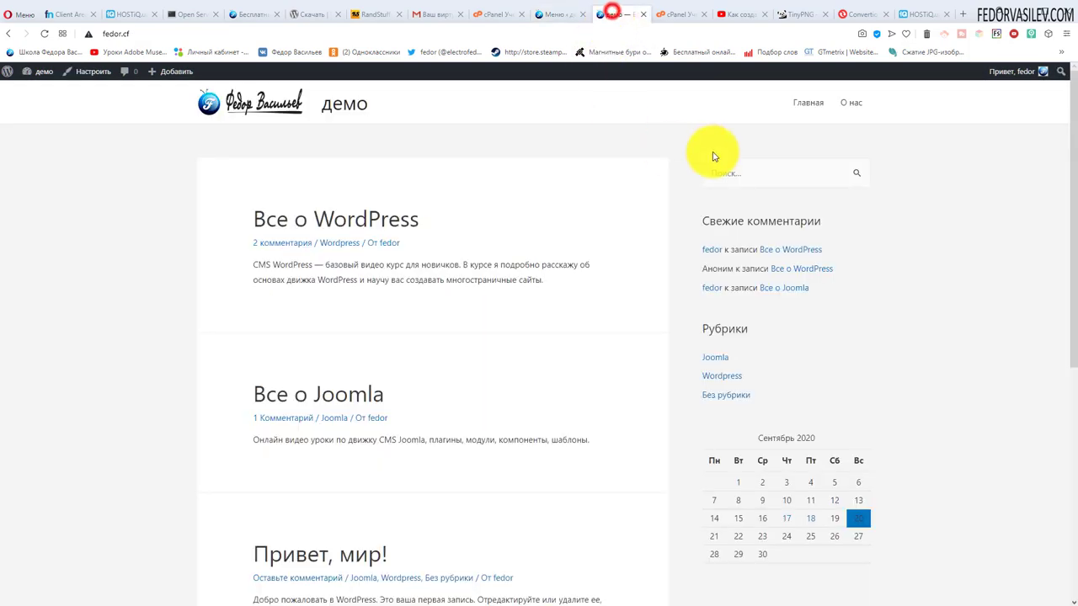
pyautogui.click(551, 14)
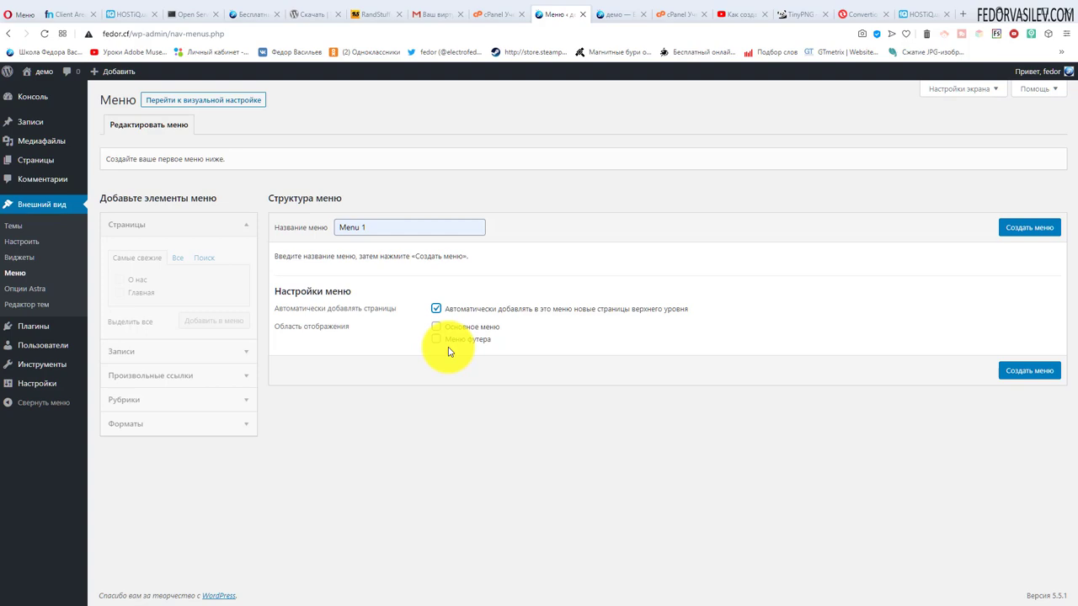
pyautogui.click(436, 327)
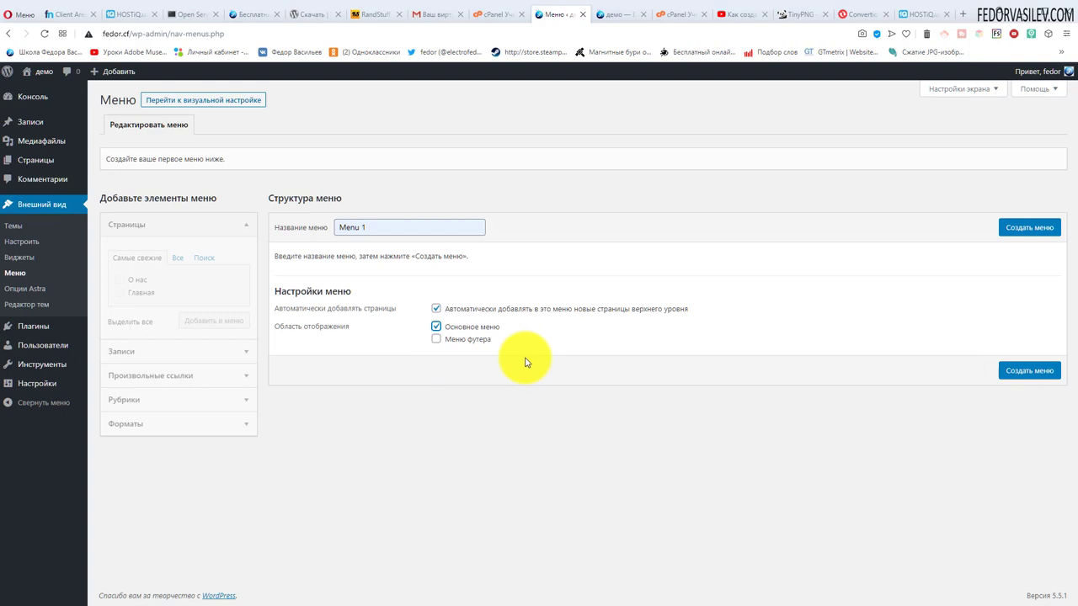
pyautogui.click(1013, 229)
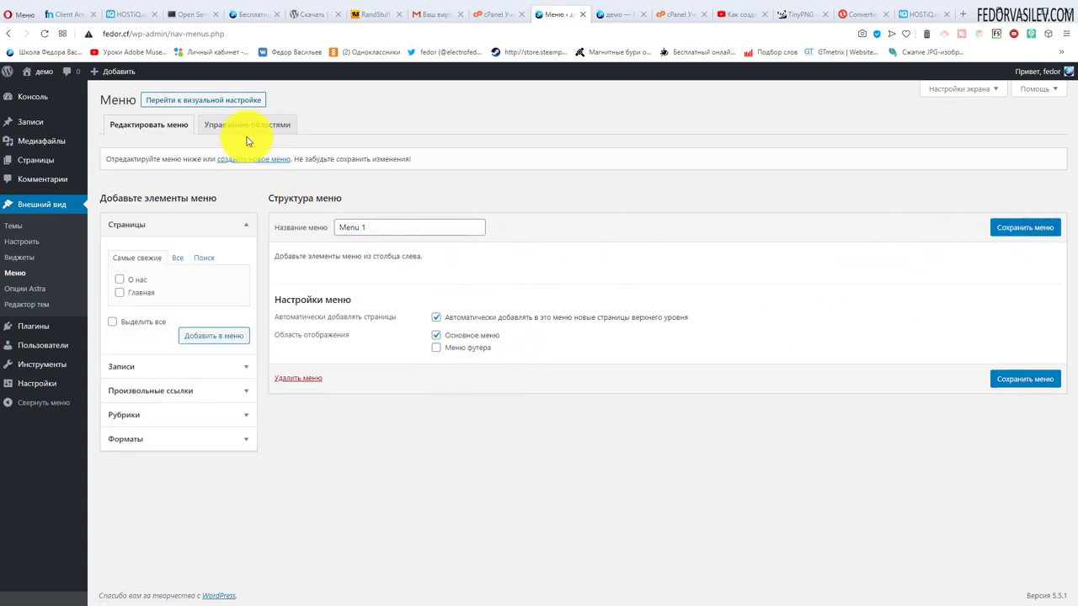
# - Review the theme's menu locations and the menus available for Основное меню and Меню футера, leaving the assignments as they are
pyautogui.click(256, 133)
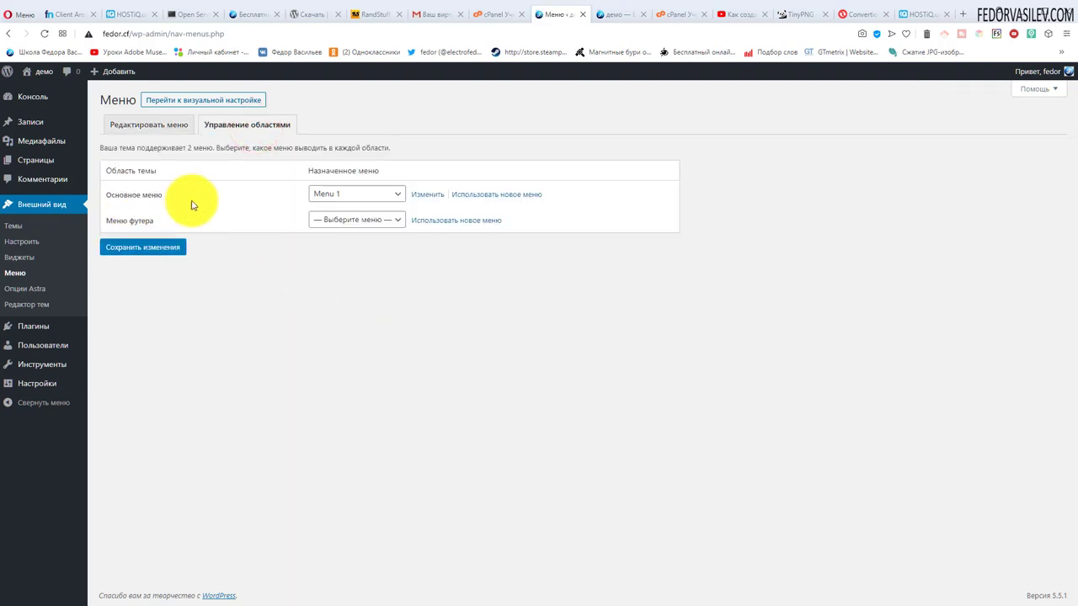
pyautogui.click(351, 200)
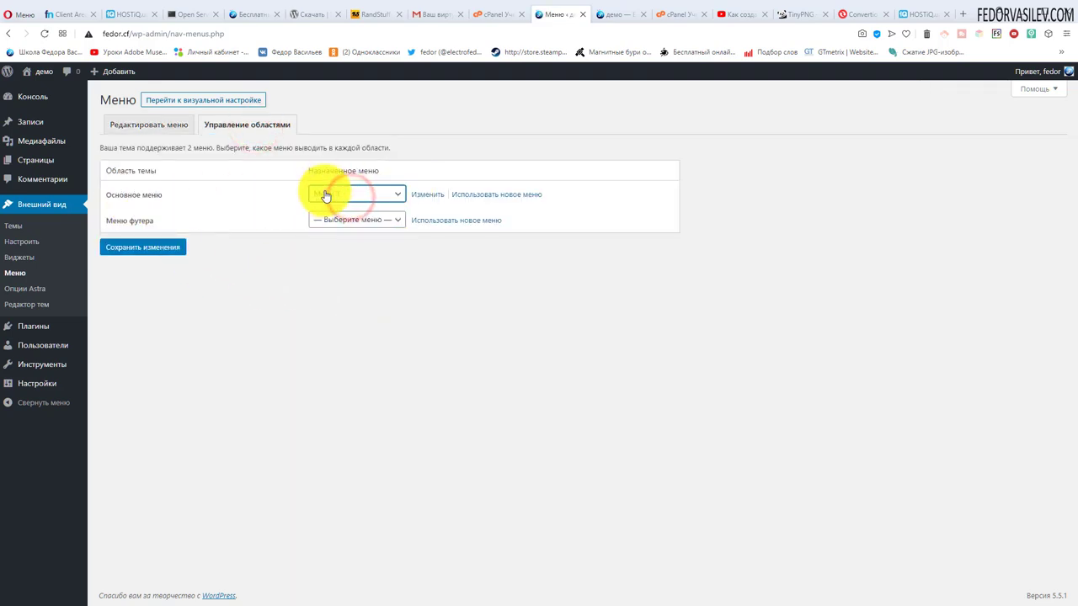
pyautogui.click(325, 218)
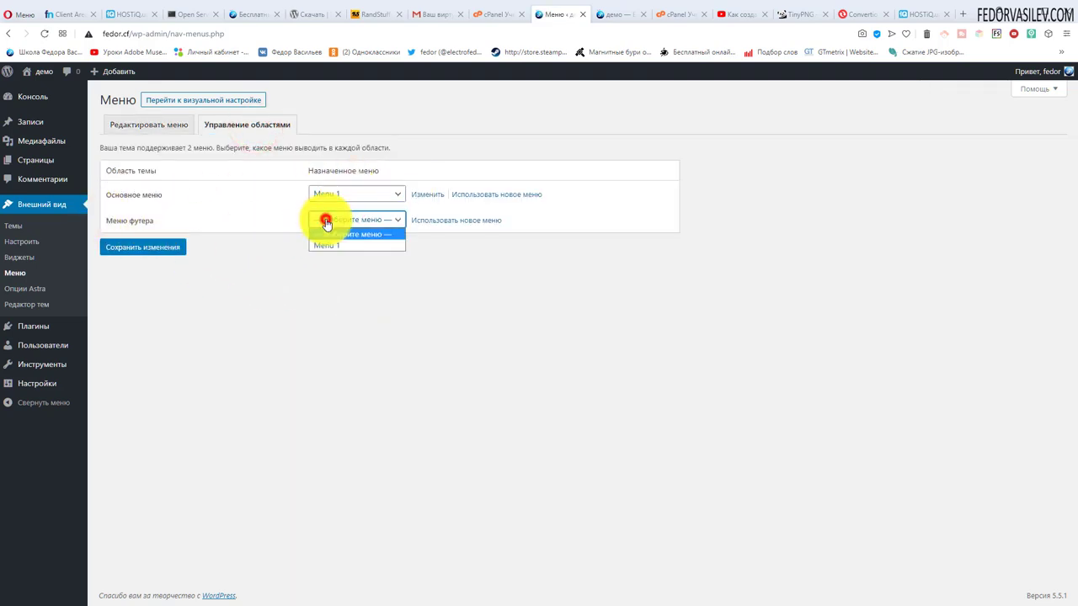
pyautogui.click(488, 279)
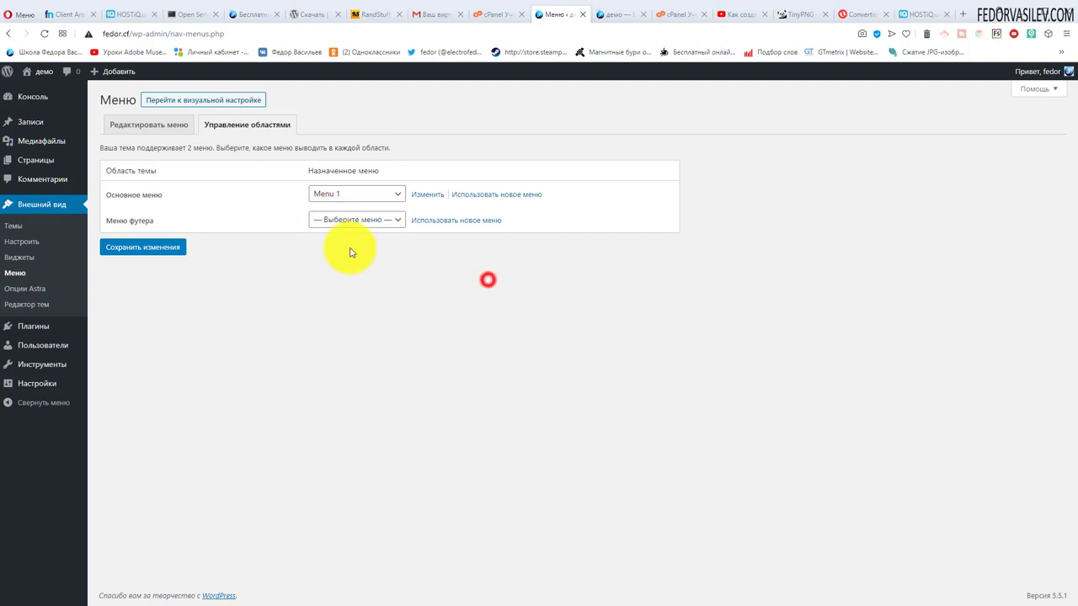
pyautogui.click(144, 132)
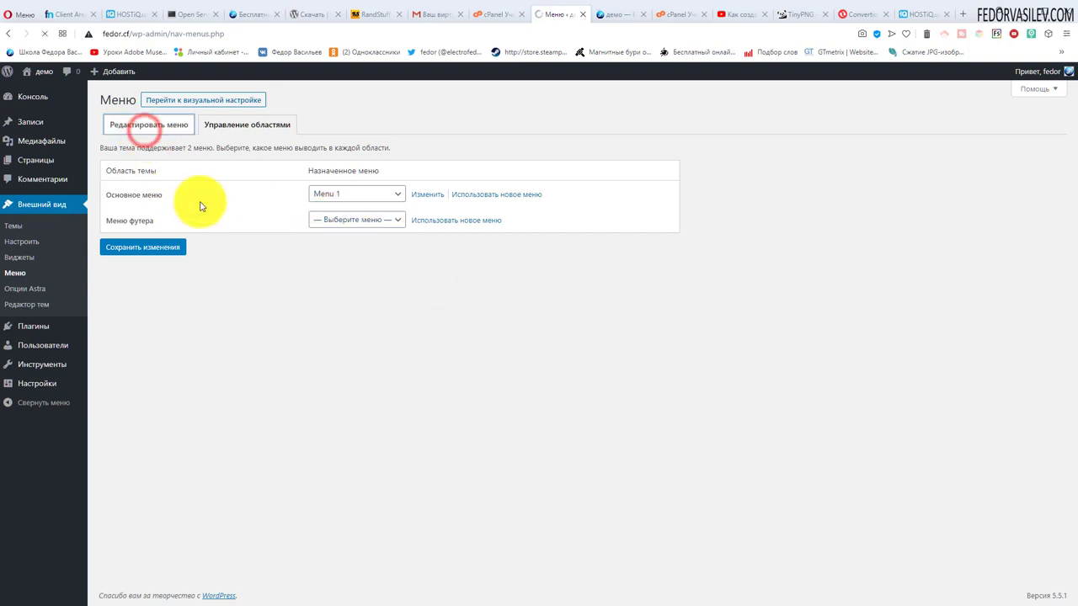
pyautogui.click(270, 126)
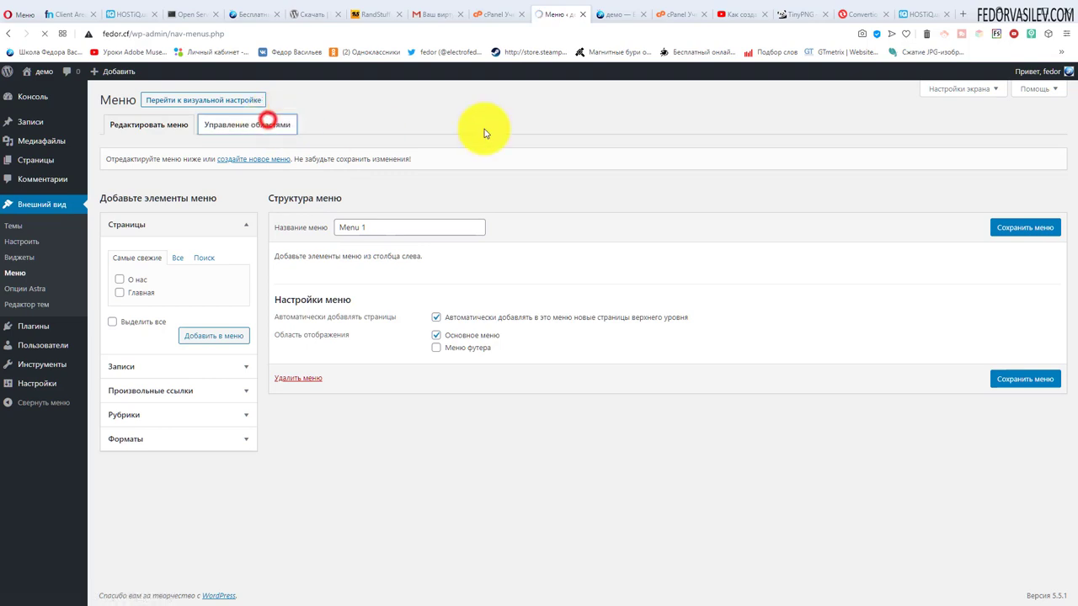
pyautogui.click(378, 221)
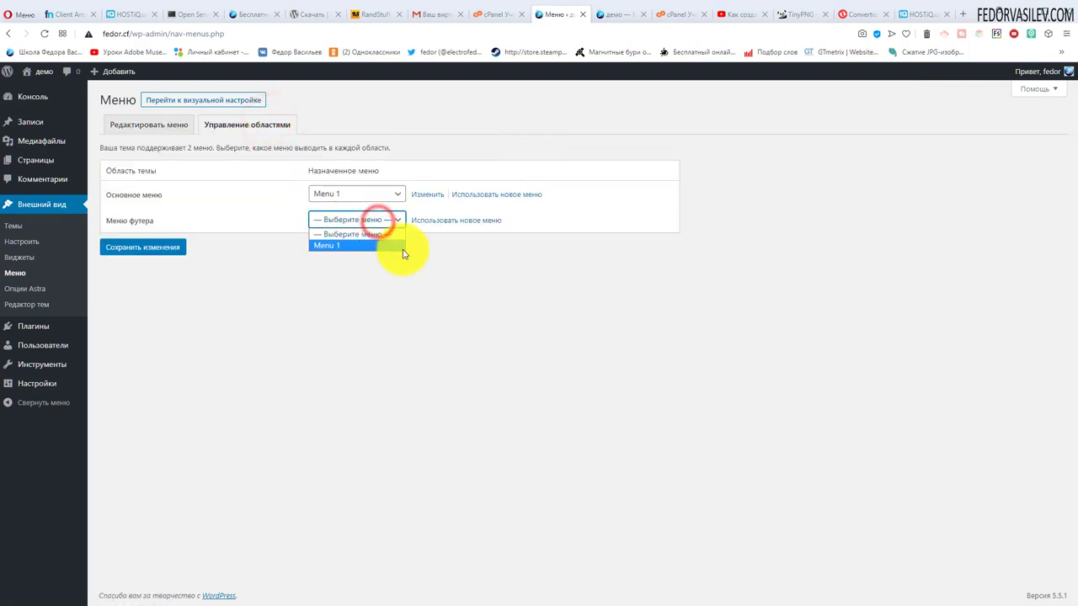
pyautogui.click(455, 285)
# - Return to editing Menu 1, add the pages О нас and Главная to it, and save the menu
pyautogui.click(154, 126)
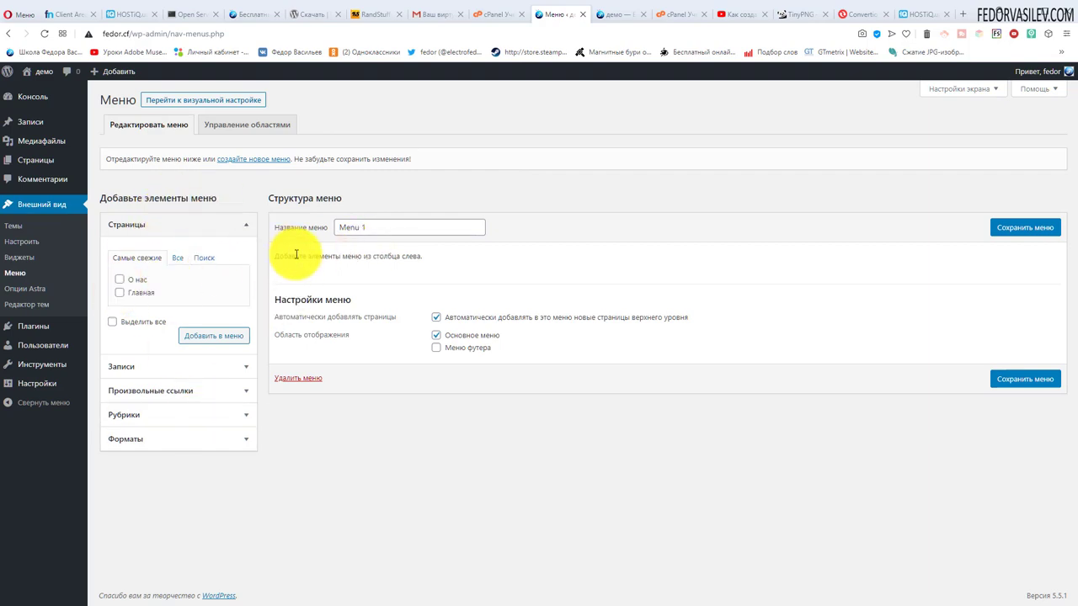
pyautogui.moveTo(305, 255); pyautogui.dragTo(416, 261)
pyautogui.click(578, 258)
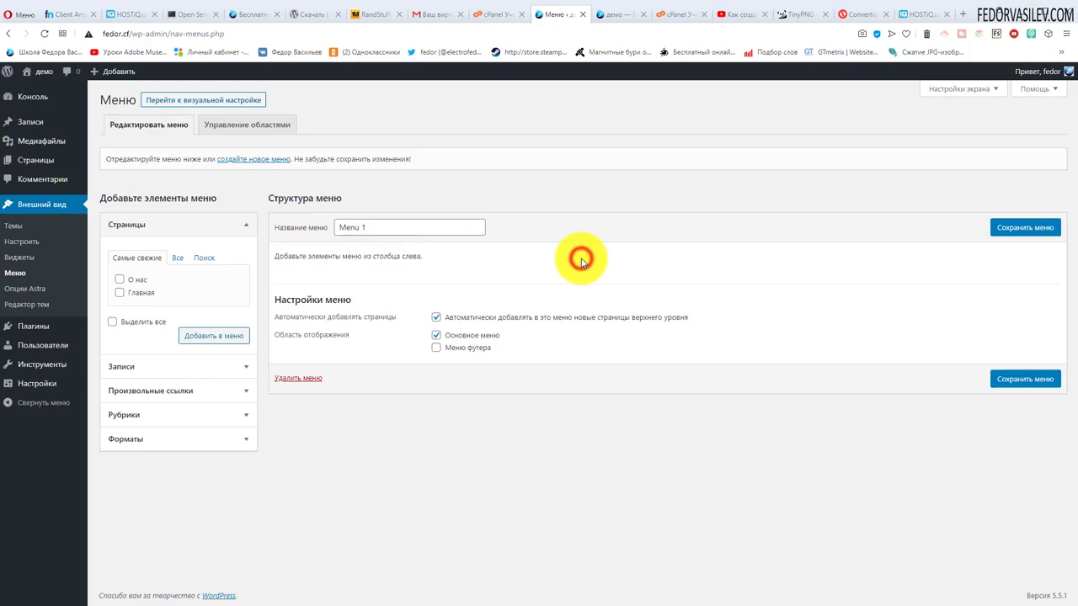
pyautogui.click(119, 292)
pyautogui.click(120, 279)
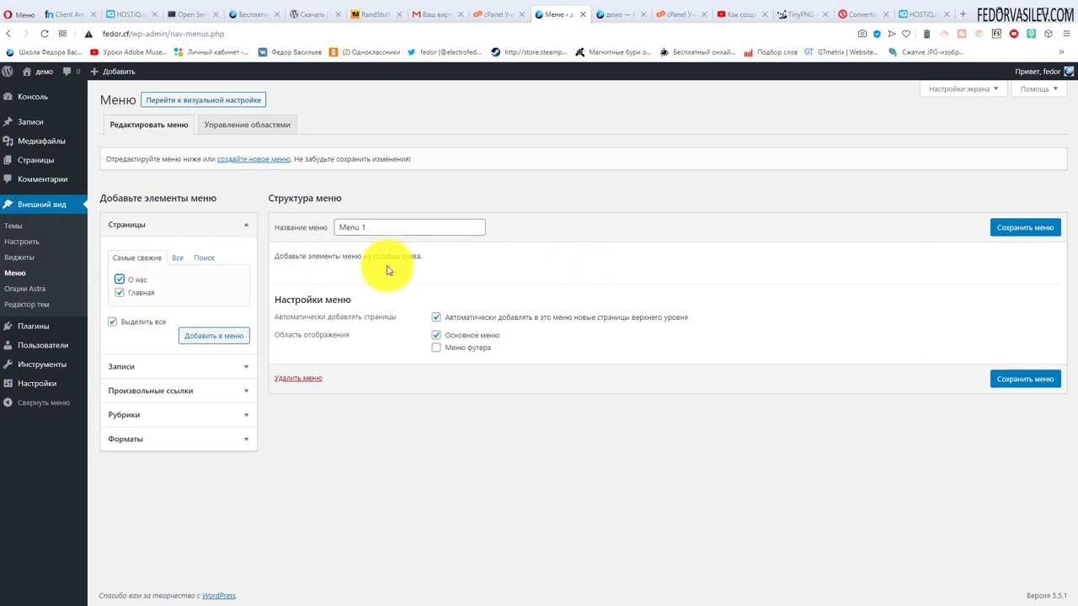
pyautogui.click(190, 335)
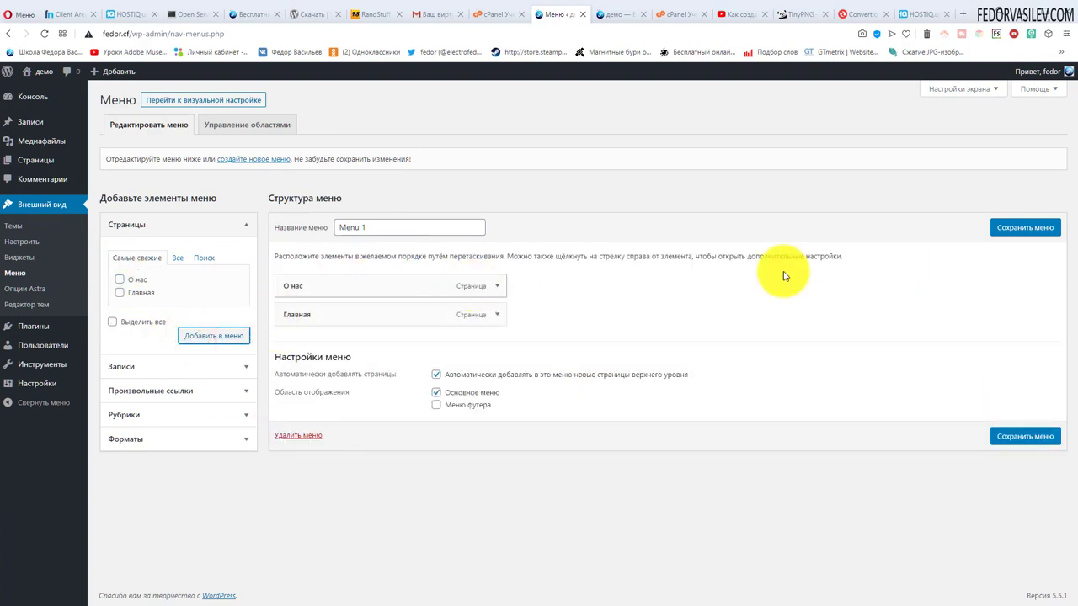
pyautogui.click(1004, 228)
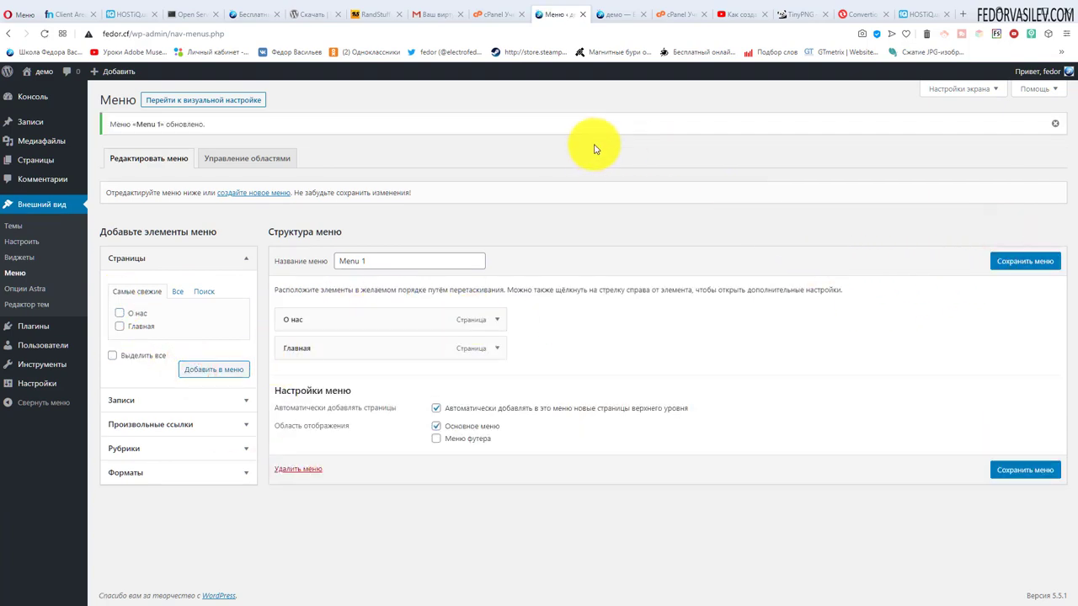
# - Reload the site's front page to check the header menu, and move Главная above О нас in Menu 1
pyautogui.click(603, 14)
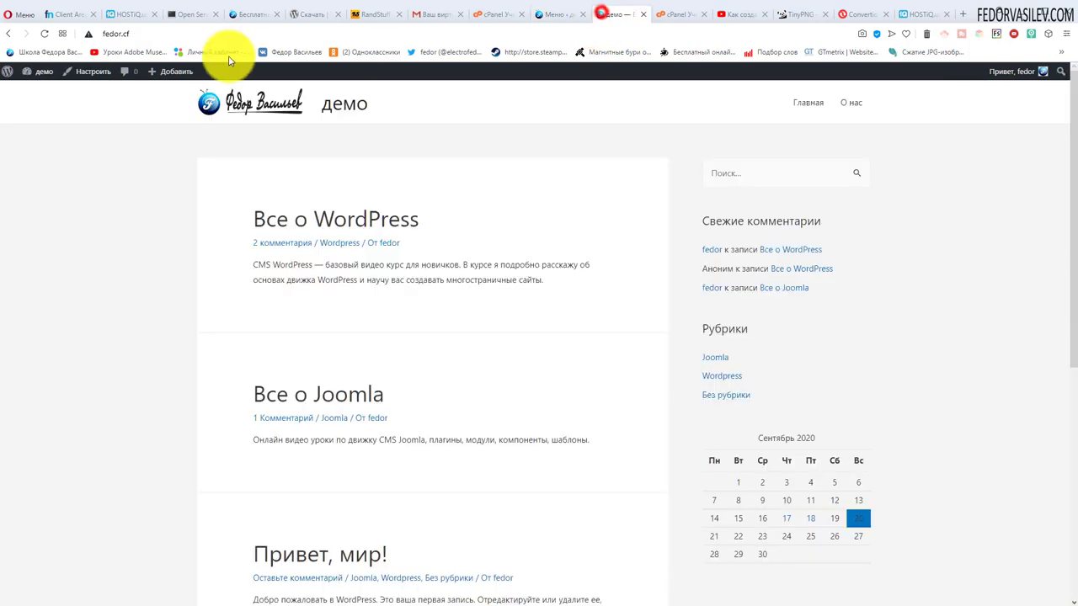
pyautogui.click(46, 34)
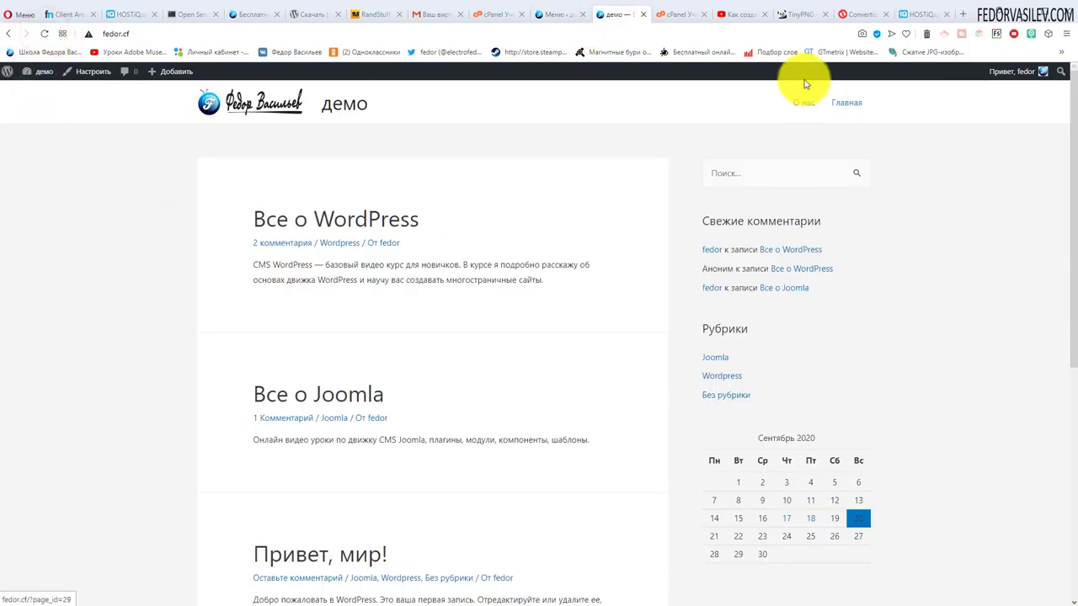
pyautogui.click(556, 14)
pyautogui.moveTo(294, 327)
pyautogui.mouseDown()
pyautogui.moveTo(301, 351)
pyautogui.moveTo(304, 313)
pyautogui.moveTo(287, 329)
pyautogui.moveTo(306, 353)
pyautogui.moveTo(296, 312)
pyautogui.moveTo(289, 320)
pyautogui.mouseUp()
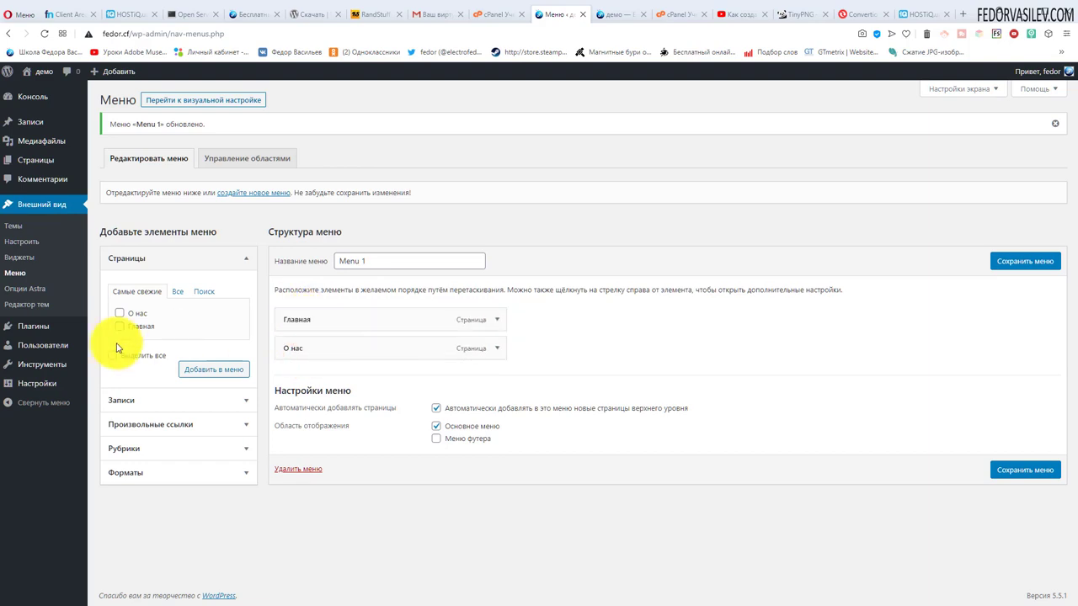
# - Inspect the link text and settings of the Главная and О нас menu items, closing each one without changes
pyautogui.click(495, 320)
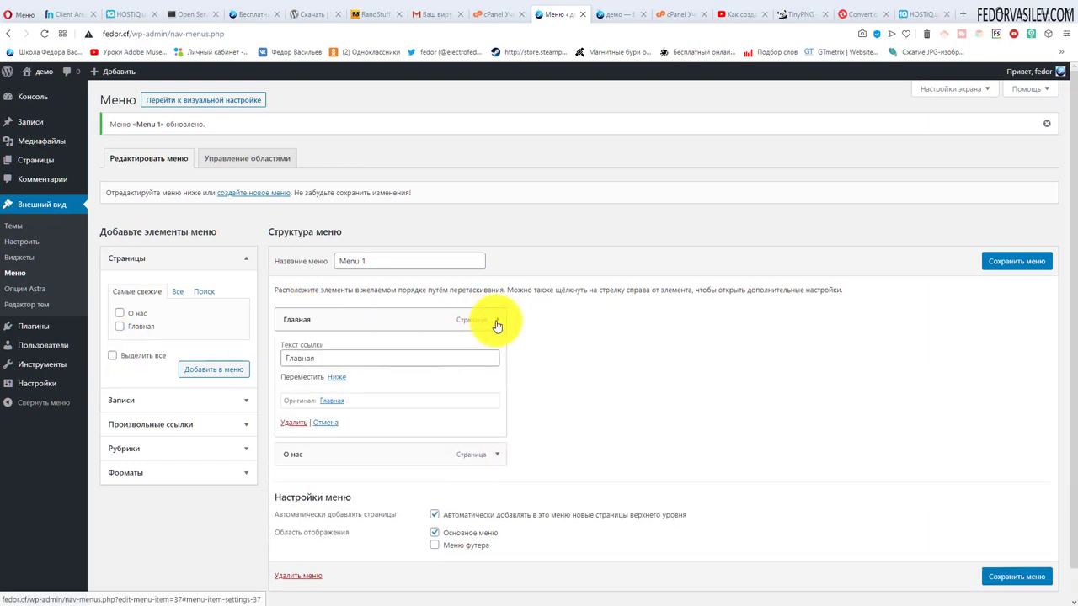
pyautogui.doubleClick(332, 358)
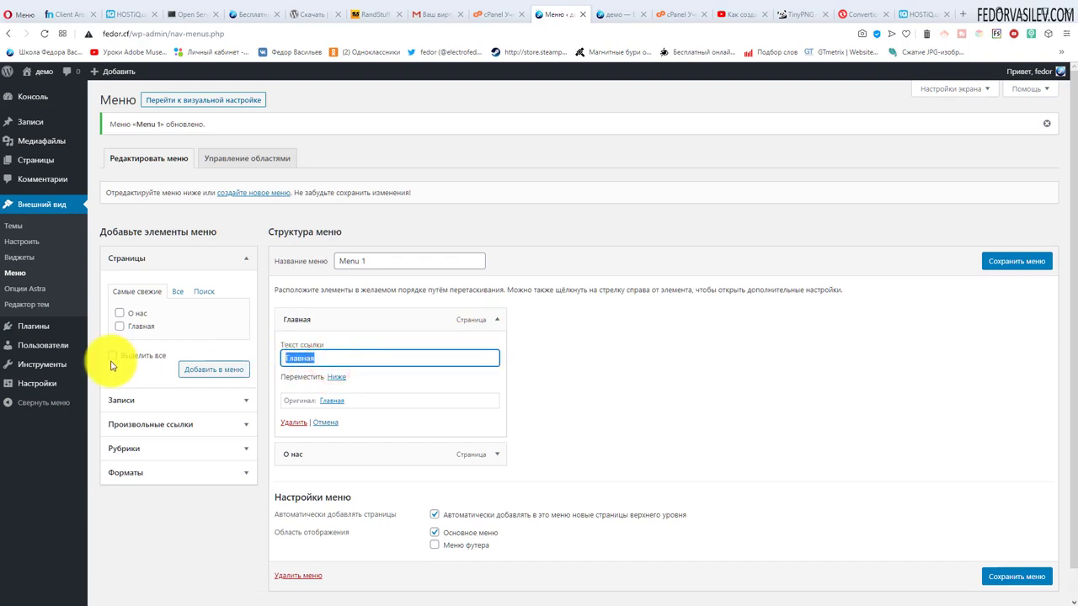
pyautogui.click(496, 319)
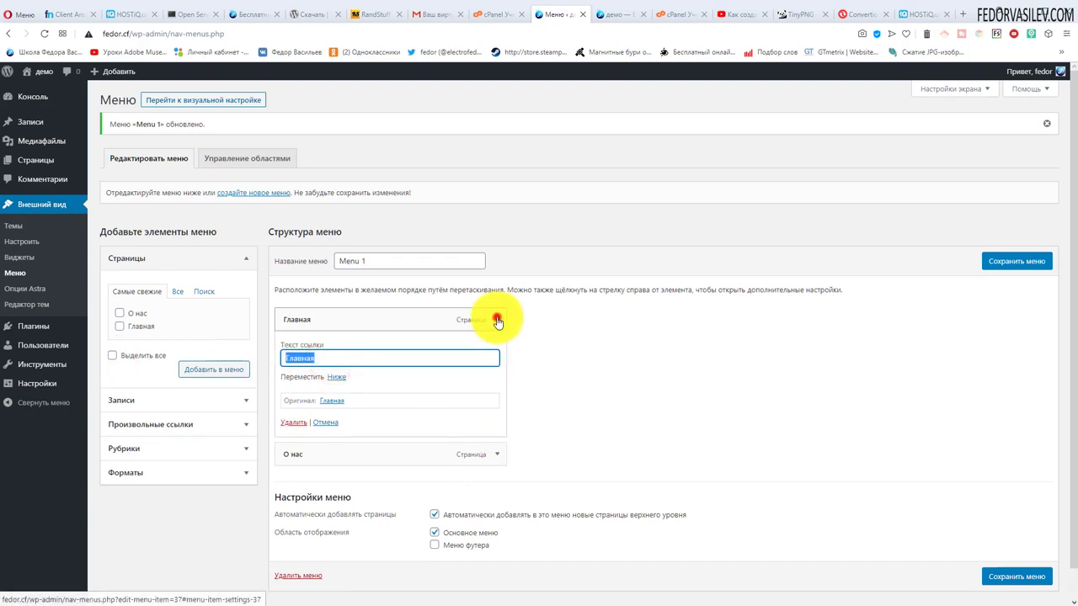
pyautogui.click(497, 347)
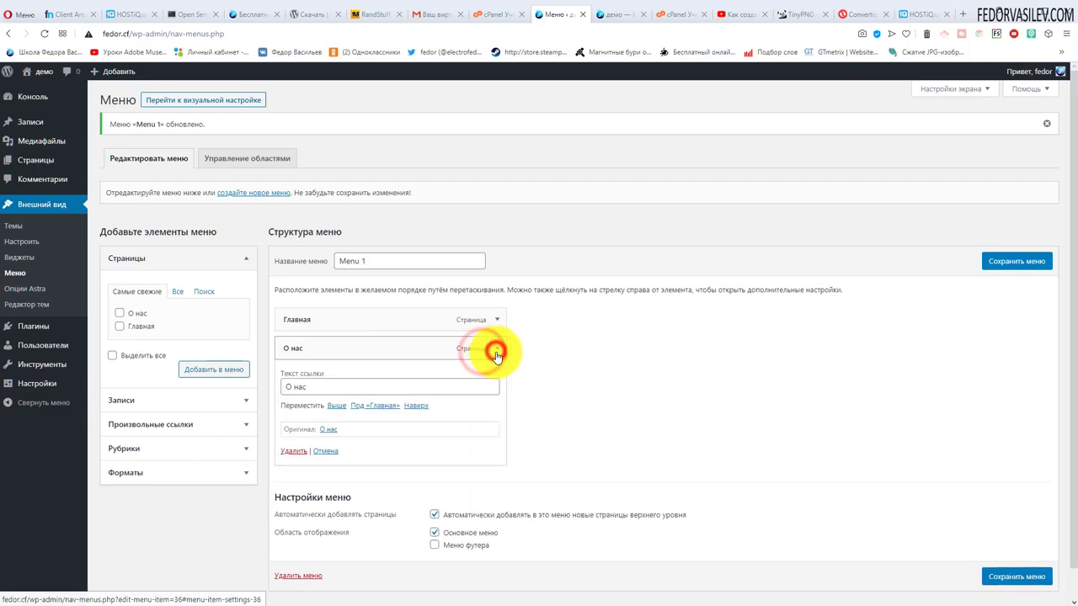
pyautogui.click(497, 348)
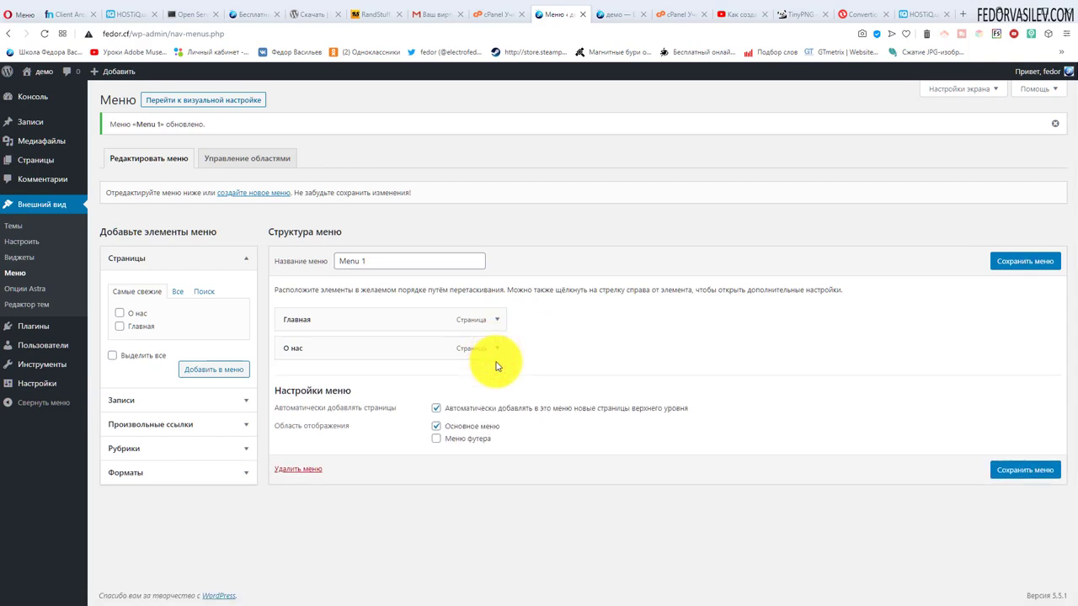
# - Nest the О нас item under Главная as its child item in Menu 1 and save the menu
pyautogui.moveTo(282, 348); pyautogui.dragTo(286, 340)
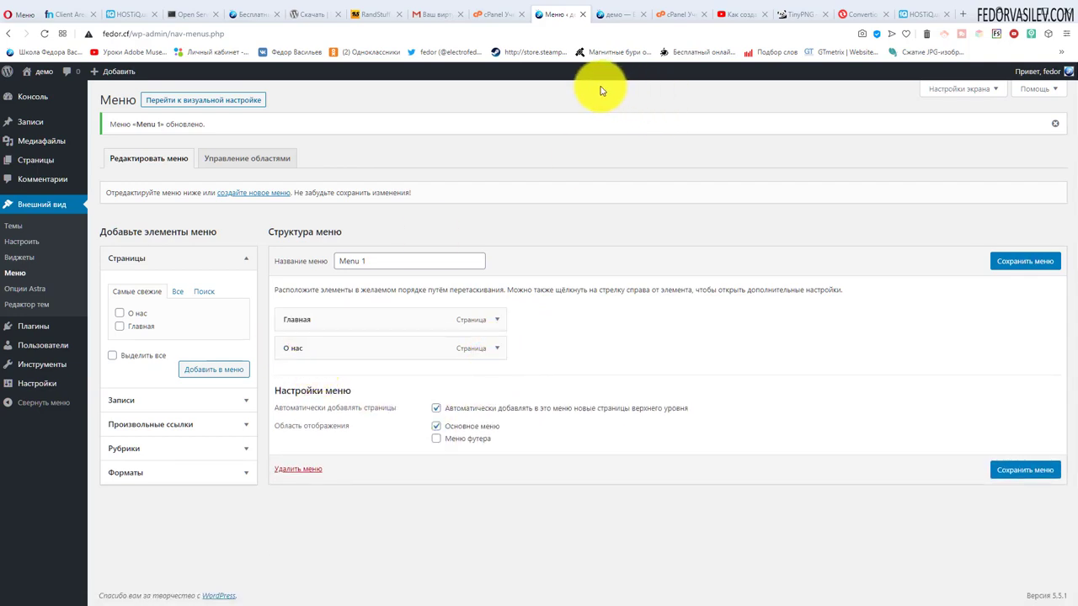
pyautogui.click(617, 15)
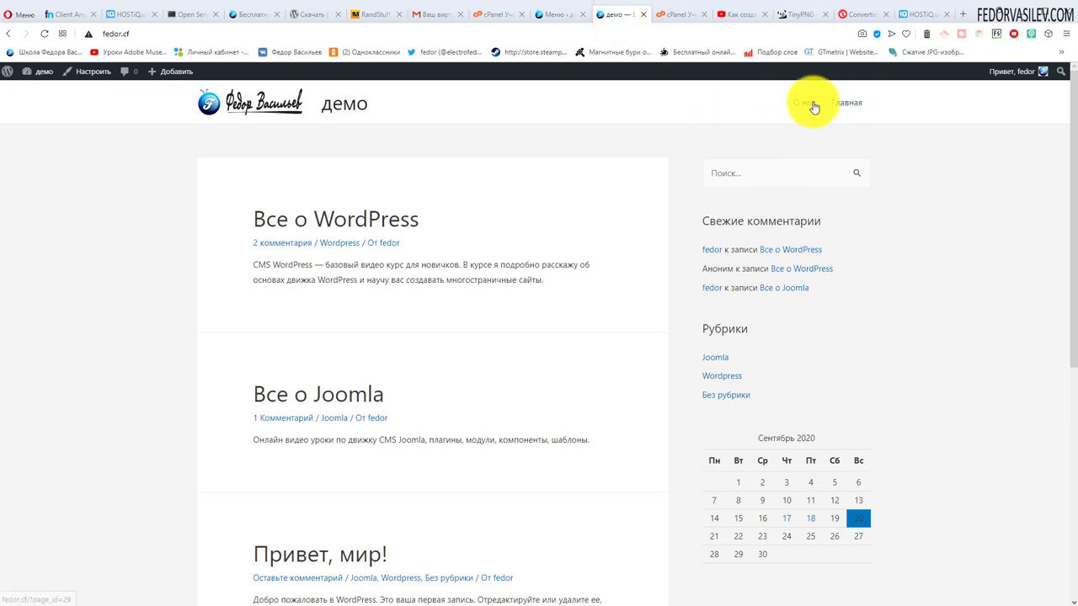
pyautogui.click(551, 15)
pyautogui.moveTo(290, 344); pyautogui.dragTo(277, 350)
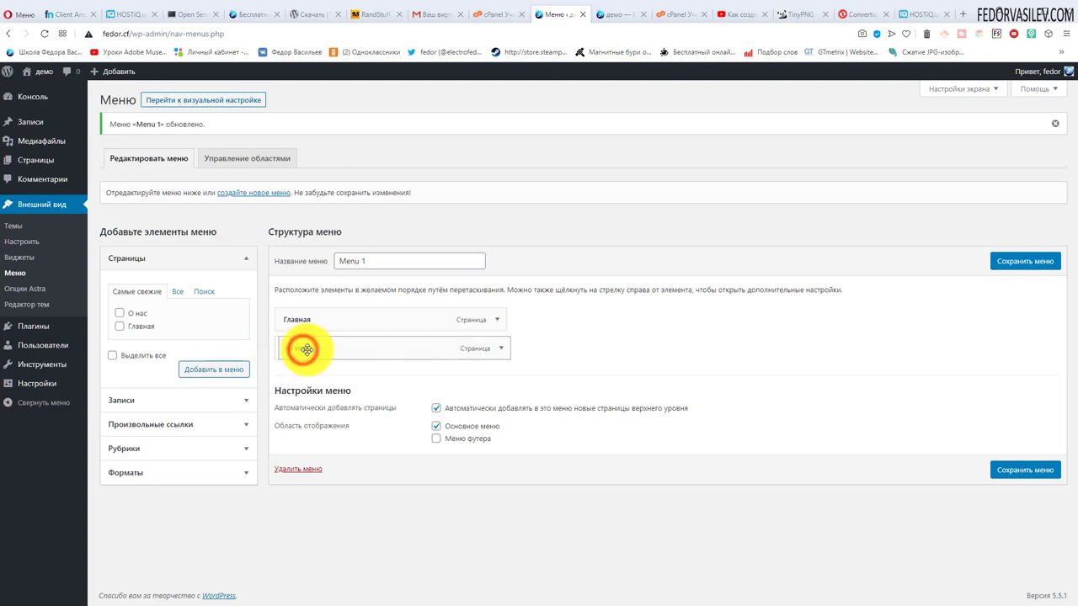
pyautogui.moveTo(306, 350); pyautogui.dragTo(381, 352)
pyautogui.click(512, 349)
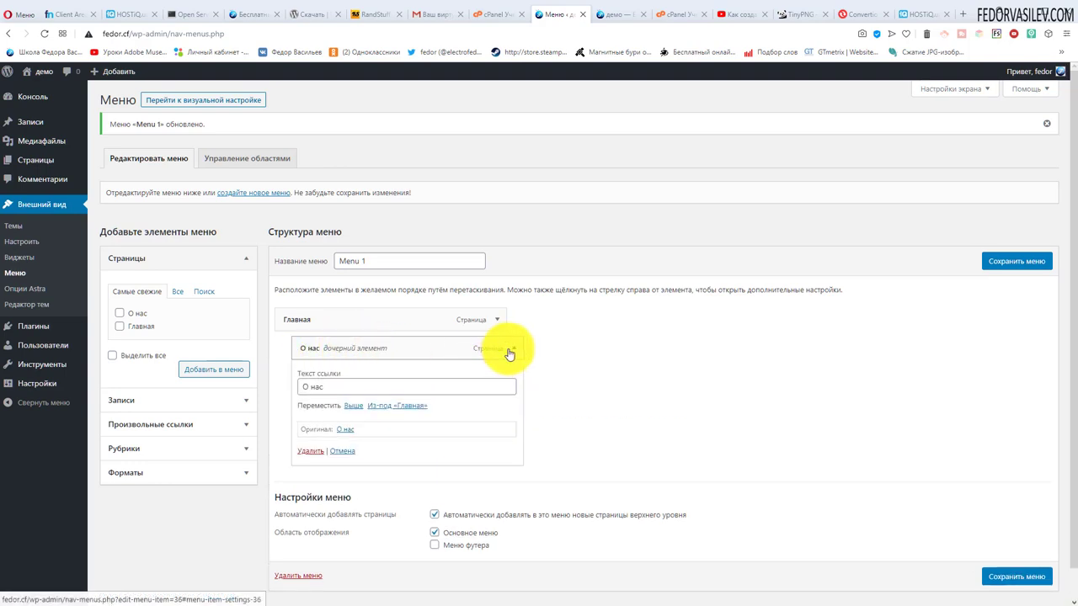
pyautogui.click(512, 348)
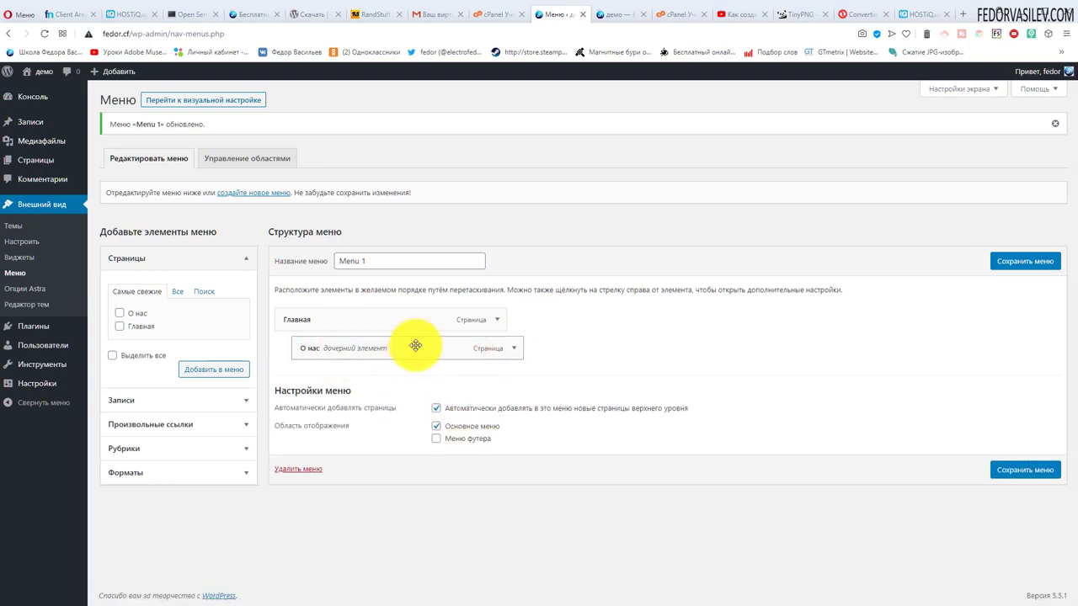
pyautogui.moveTo(421, 347); pyautogui.dragTo(421, 345)
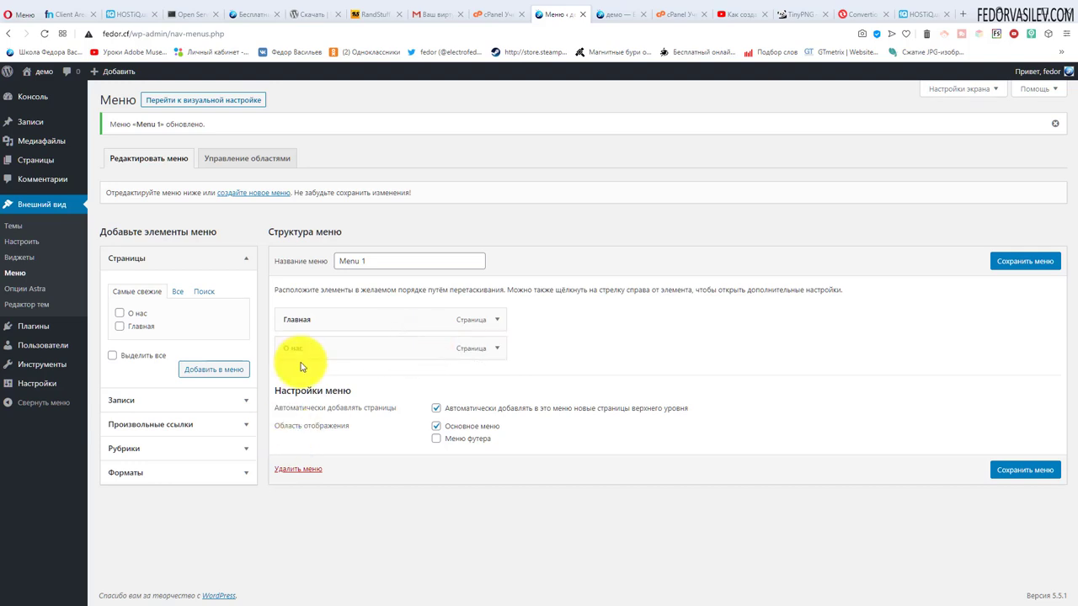
pyautogui.moveTo(301, 353); pyautogui.dragTo(337, 348)
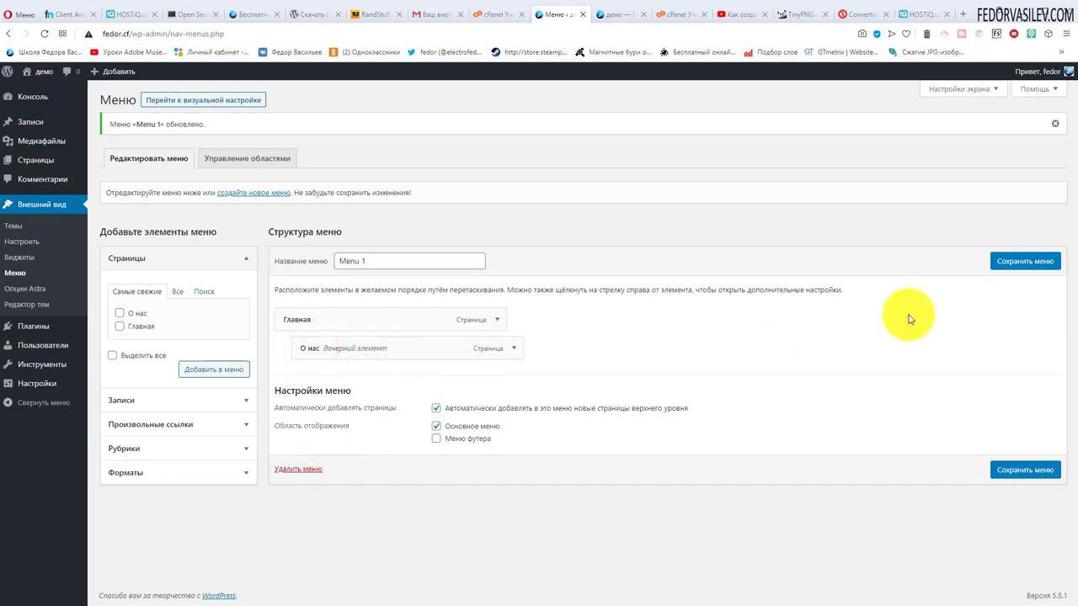
# - Reload the site's front page to check the Главная submenu, and return О нас to the top level of Menu 1
pyautogui.click(613, 15)
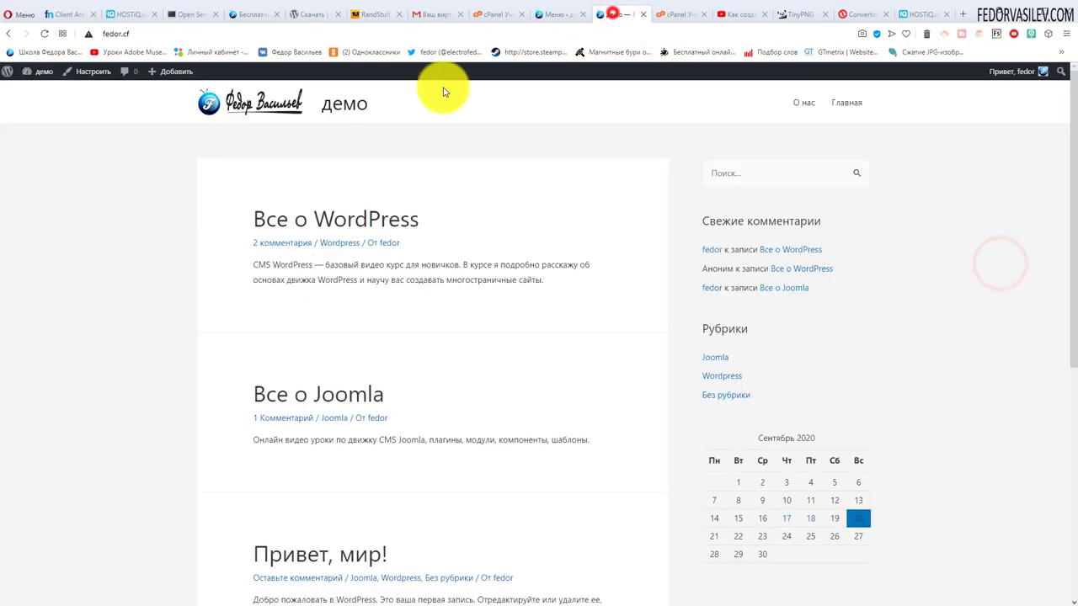
pyautogui.click(43, 33)
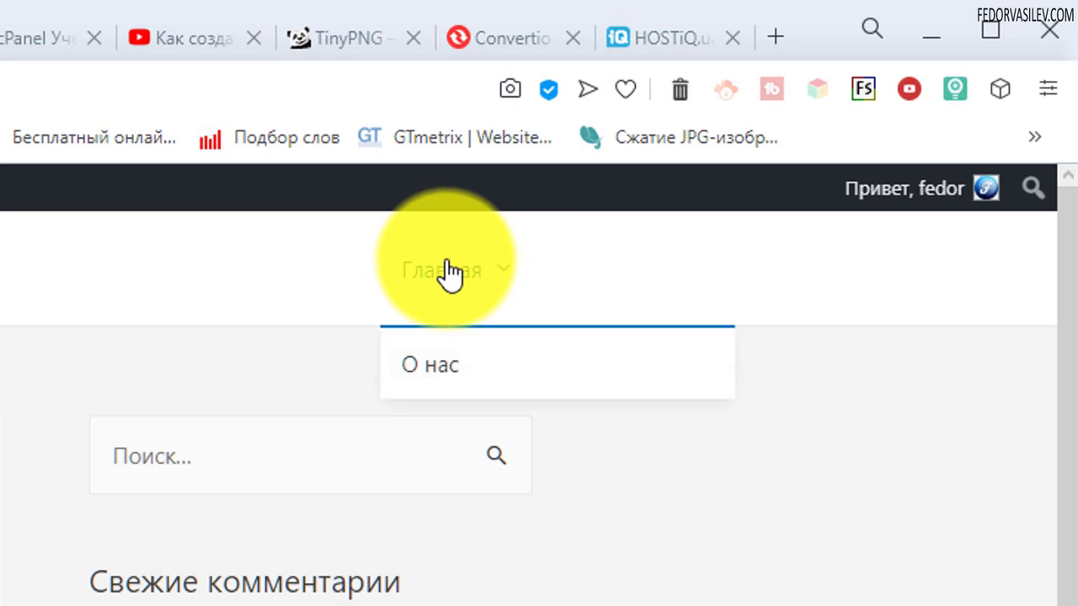
pyautogui.moveTo(495, 271)
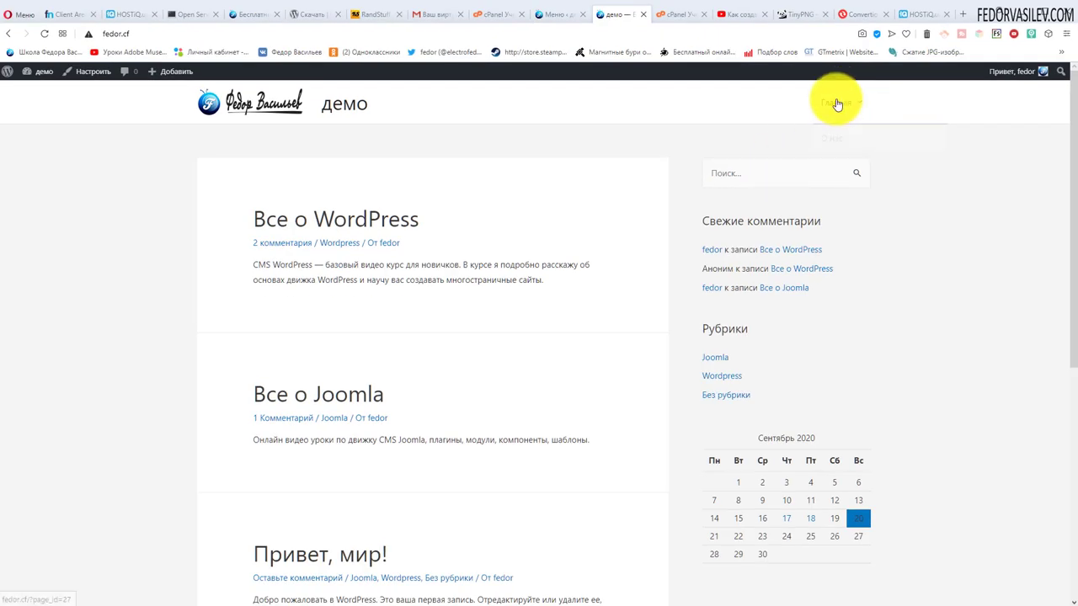
pyautogui.moveTo(835, 107)
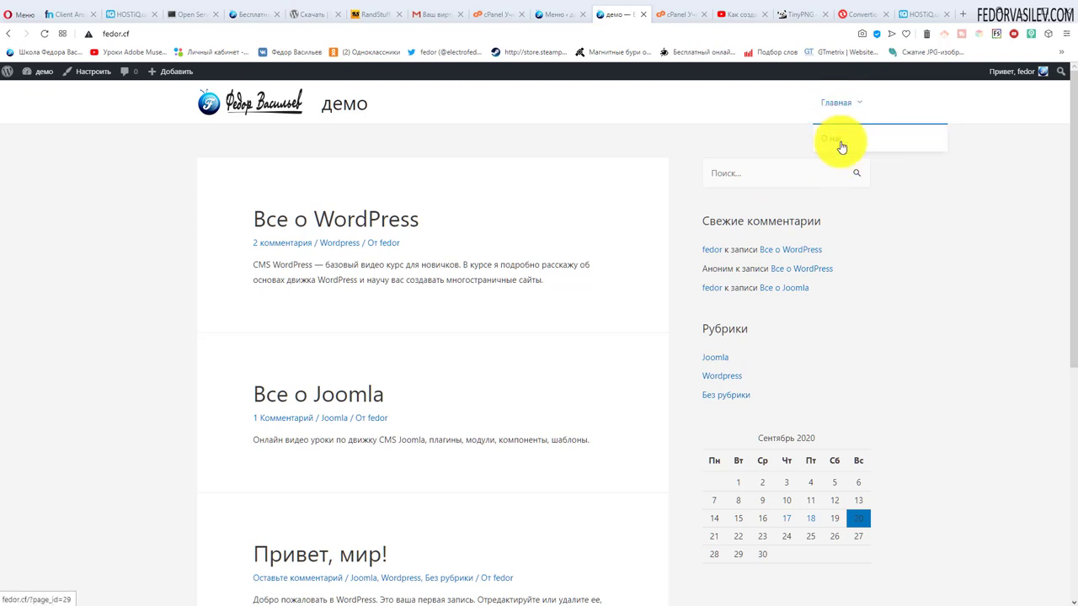
pyautogui.click(557, 15)
pyautogui.moveTo(421, 345); pyautogui.dragTo(401, 360)
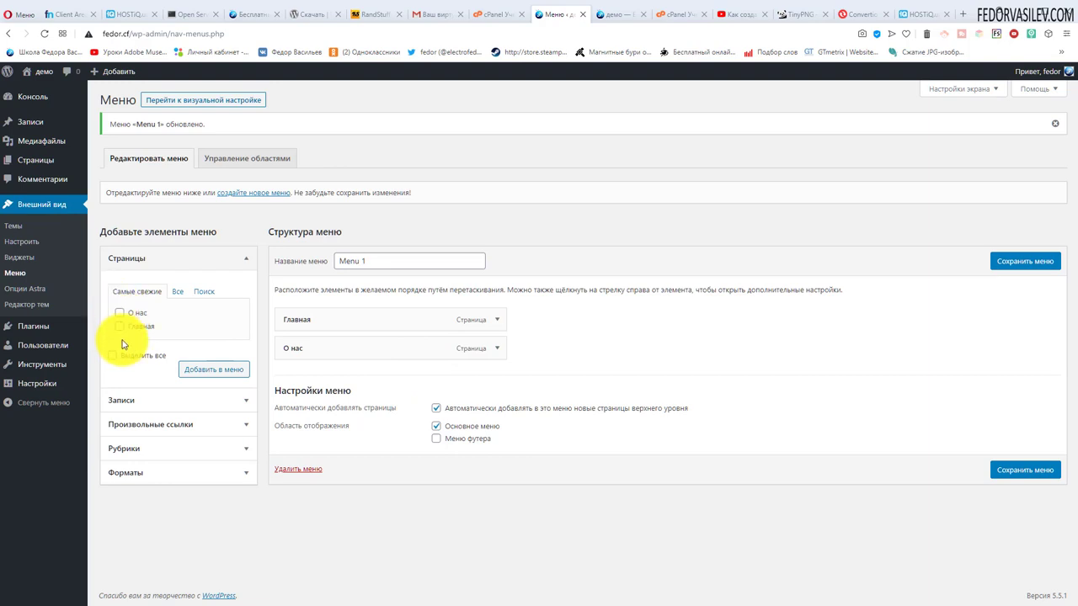
# - Look through the pages, posts, custom link fields and categories available for the menu without adding any of them
pyautogui.click(178, 292)
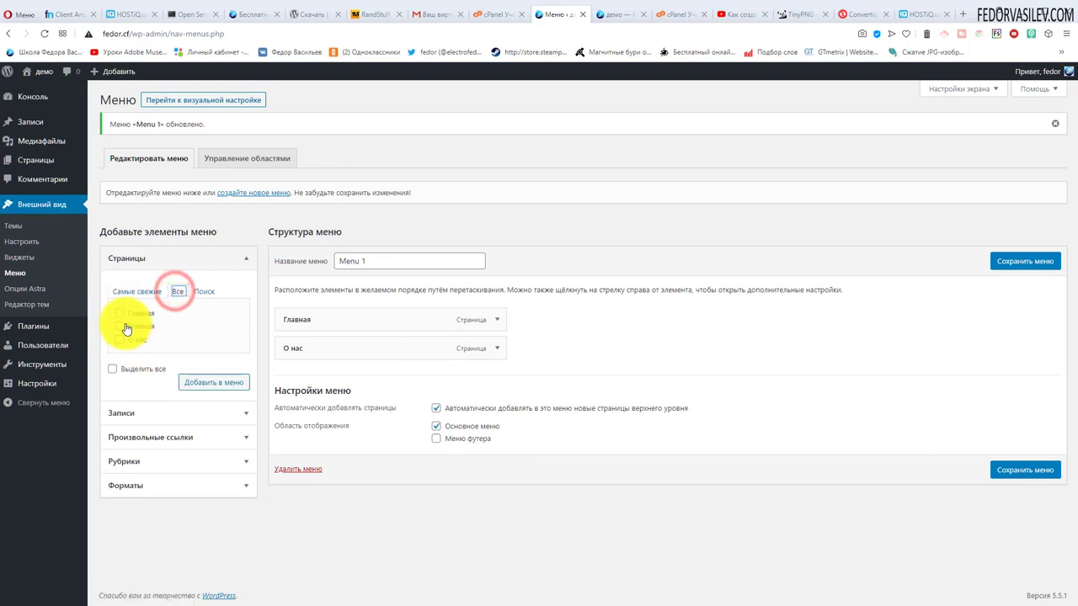
pyautogui.click(139, 290)
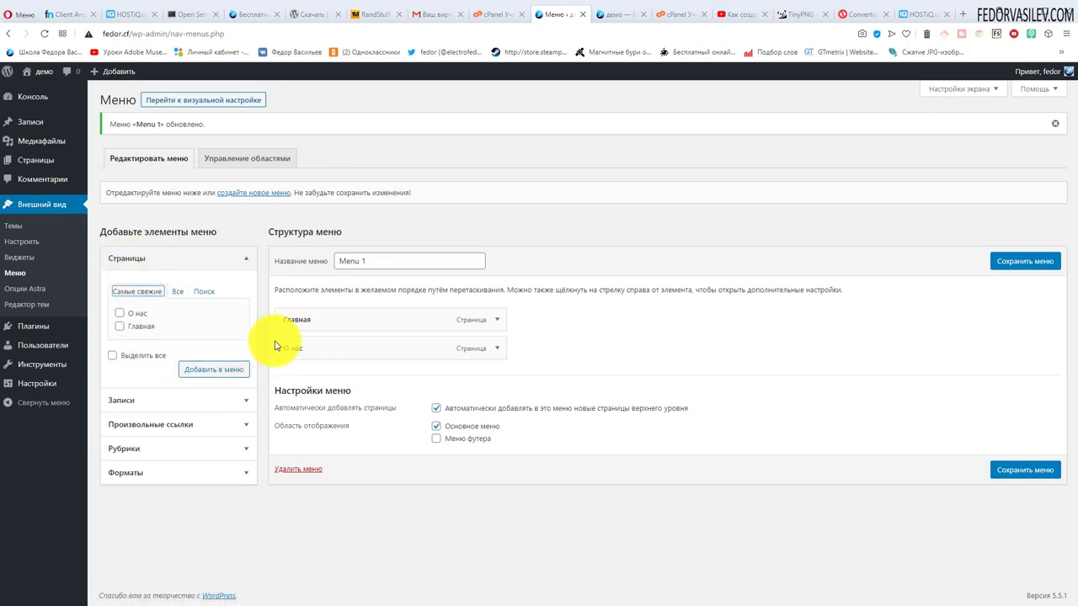
pyautogui.click(147, 254)
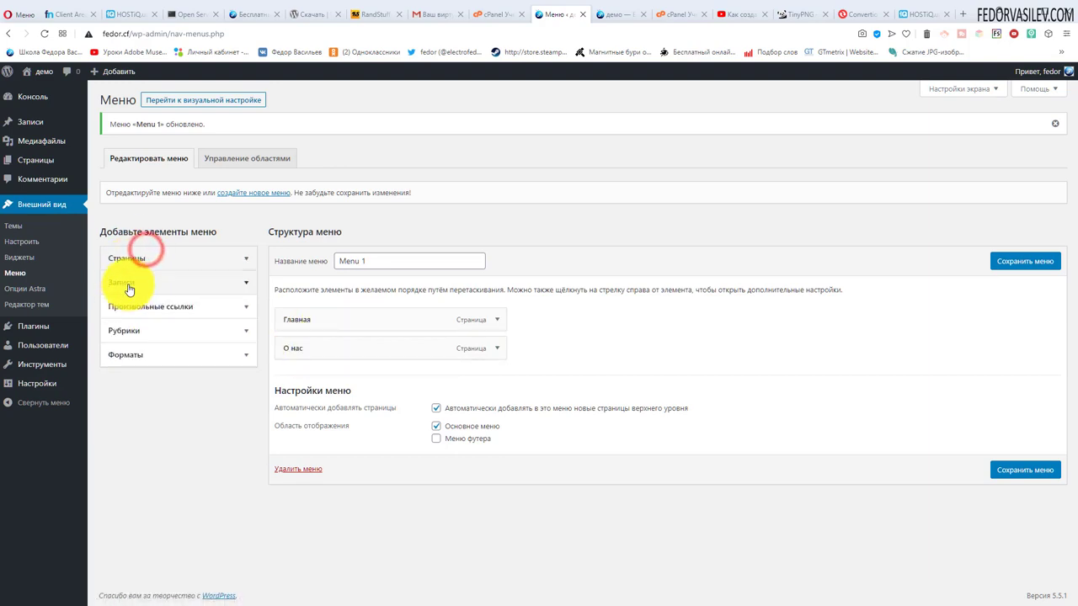
pyautogui.click(126, 284)
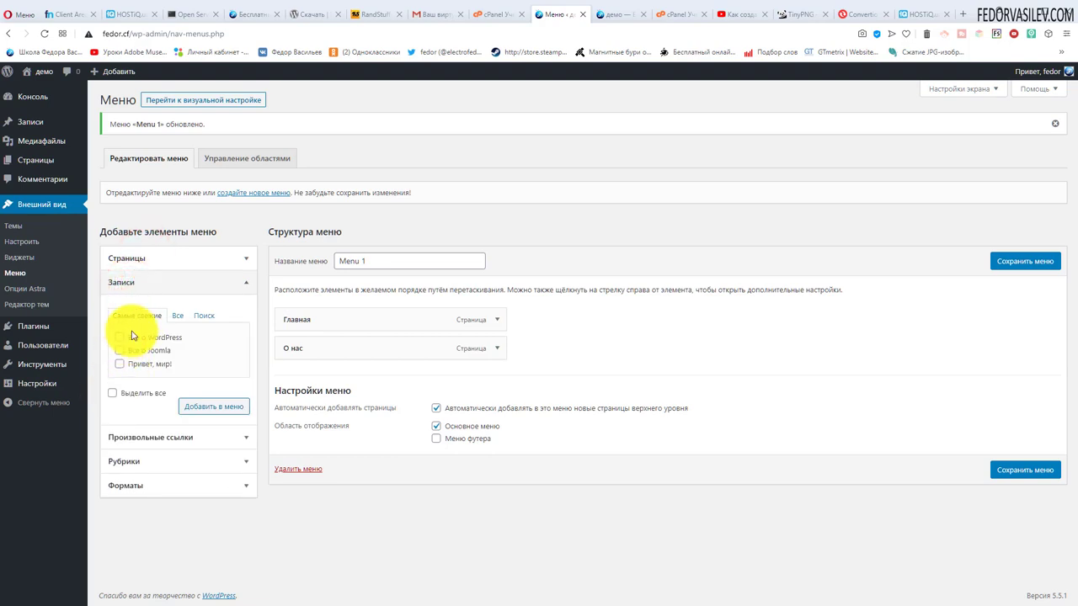
pyautogui.click(122, 338)
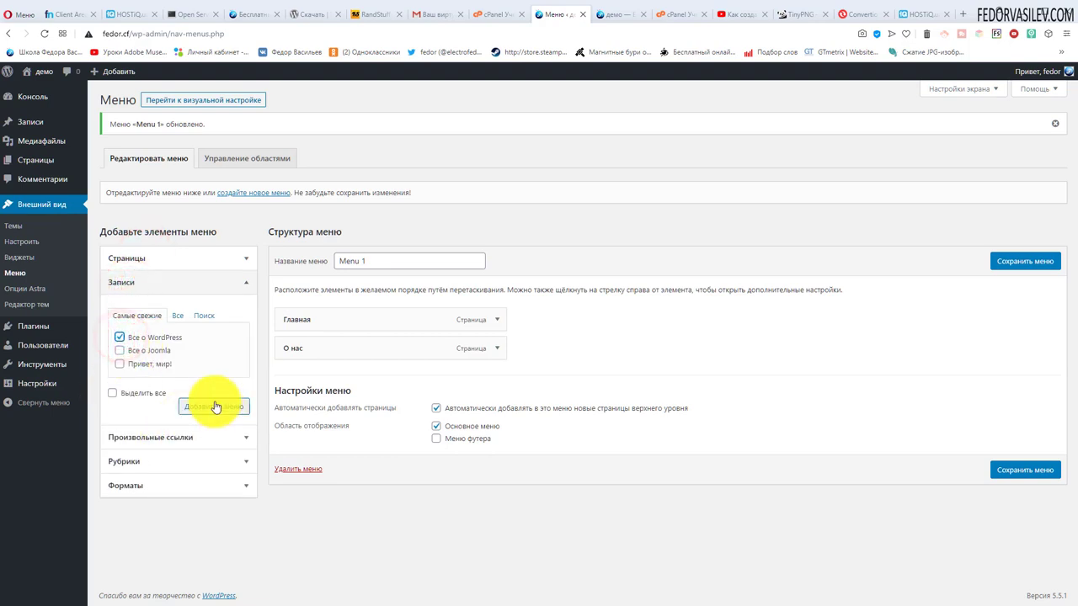
pyautogui.click(173, 282)
pyautogui.click(153, 309)
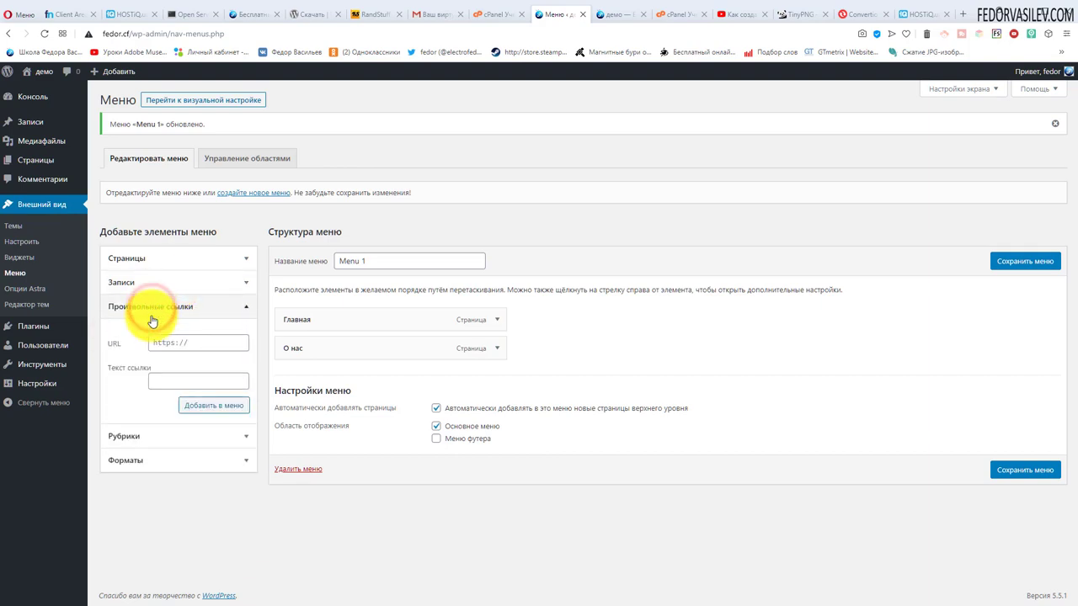
pyautogui.click(121, 437)
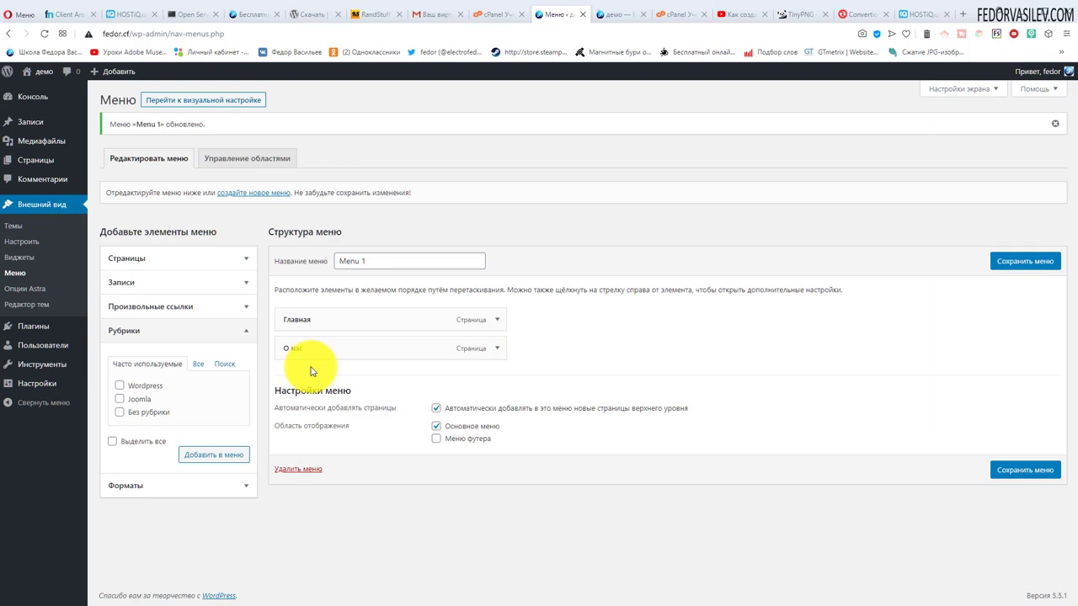
pyautogui.click(139, 330)
# - Add a custom link with the text Блог and the URL # to Menu 1, and save the menu
pyautogui.click(144, 306)
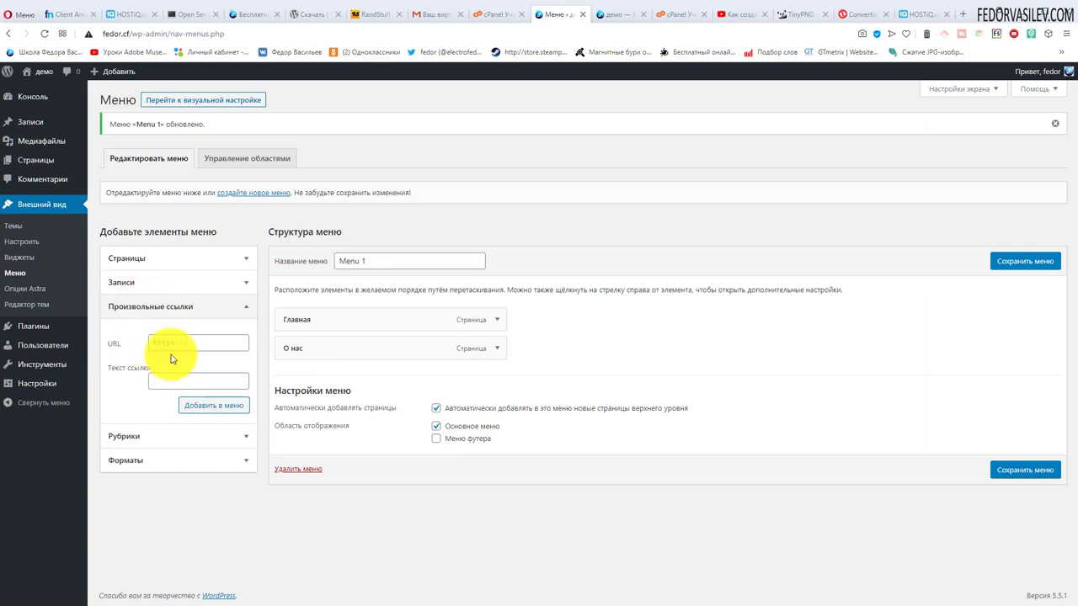
pyautogui.click(172, 380)
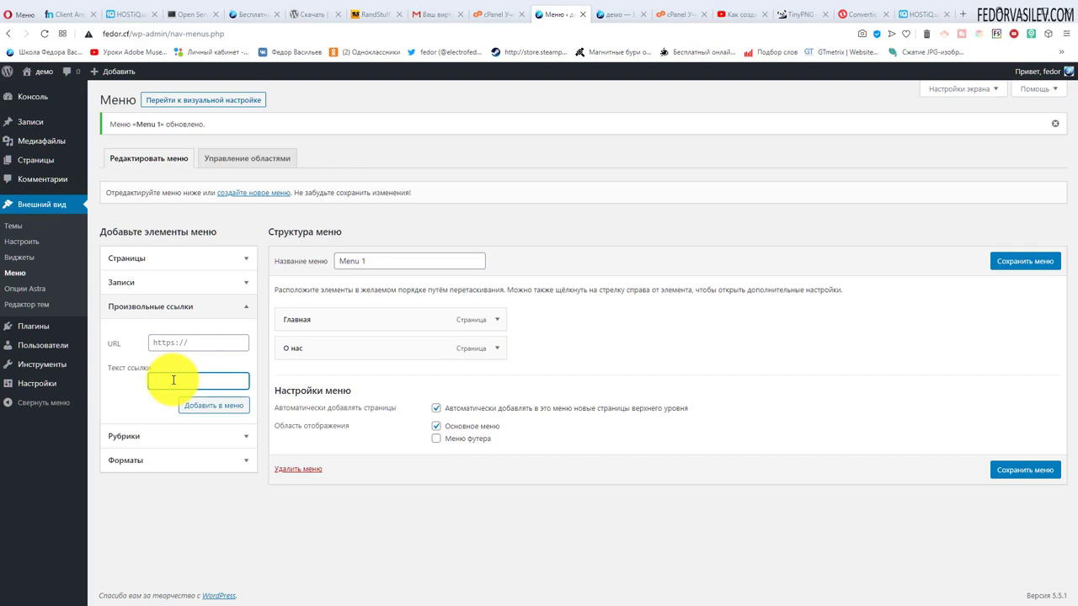
pyautogui.write('Блог')
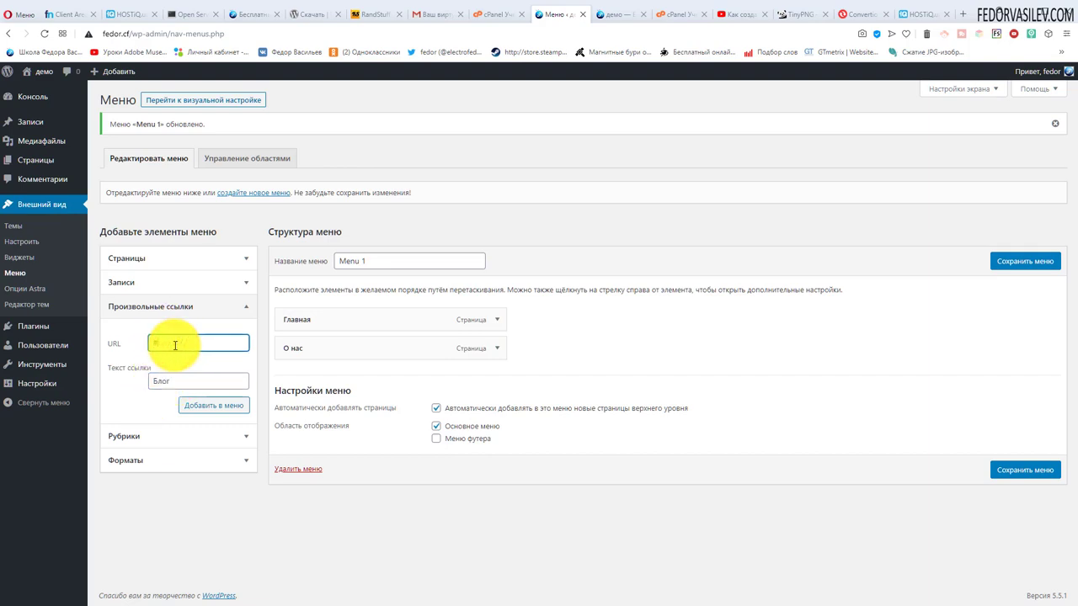
pyautogui.write('#')
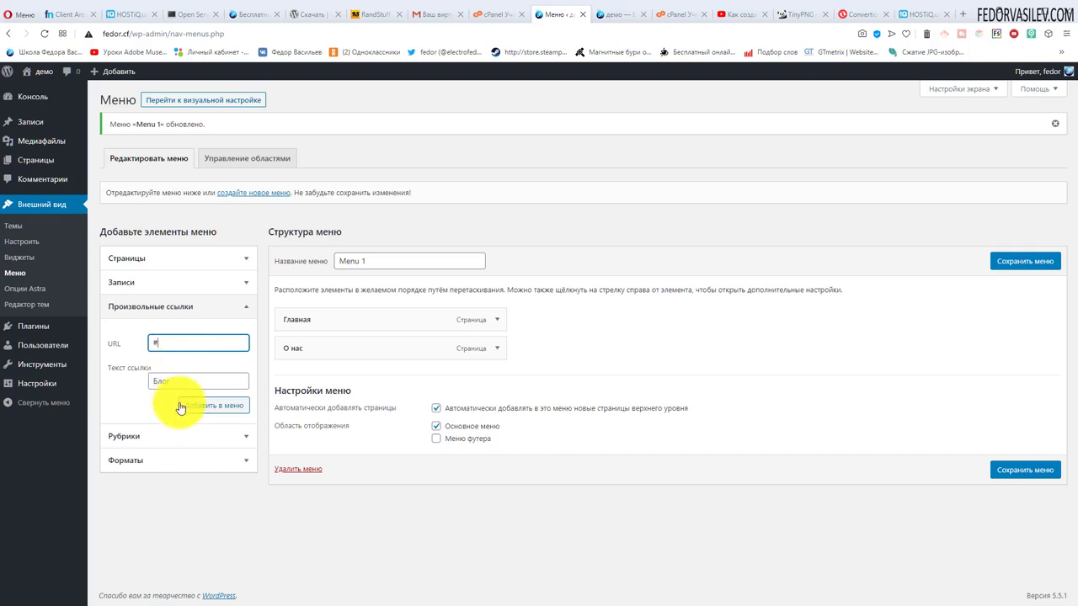
pyautogui.click(203, 405)
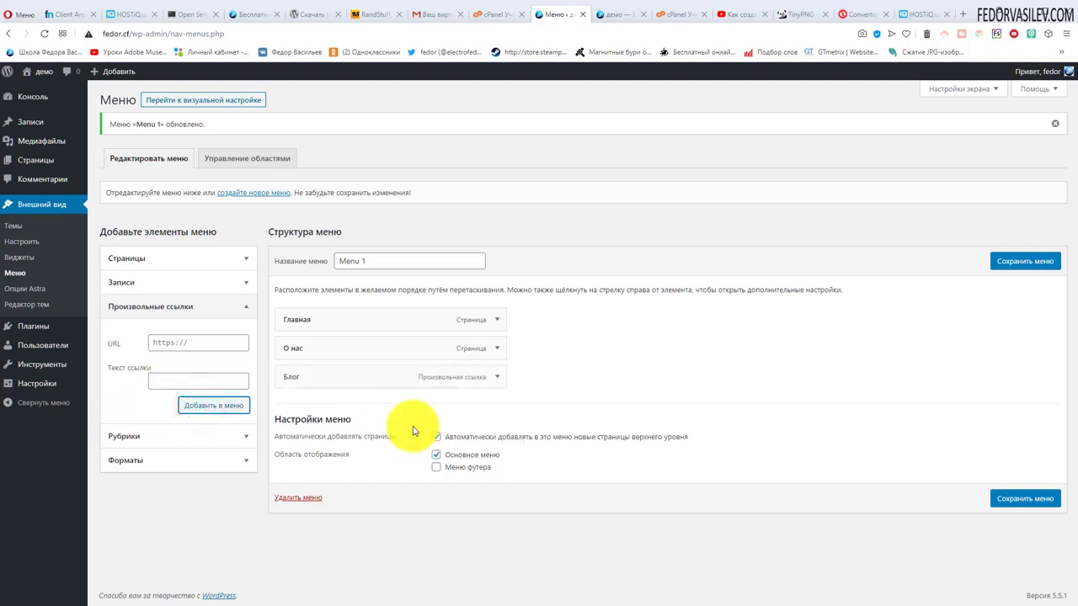
pyautogui.click(1015, 263)
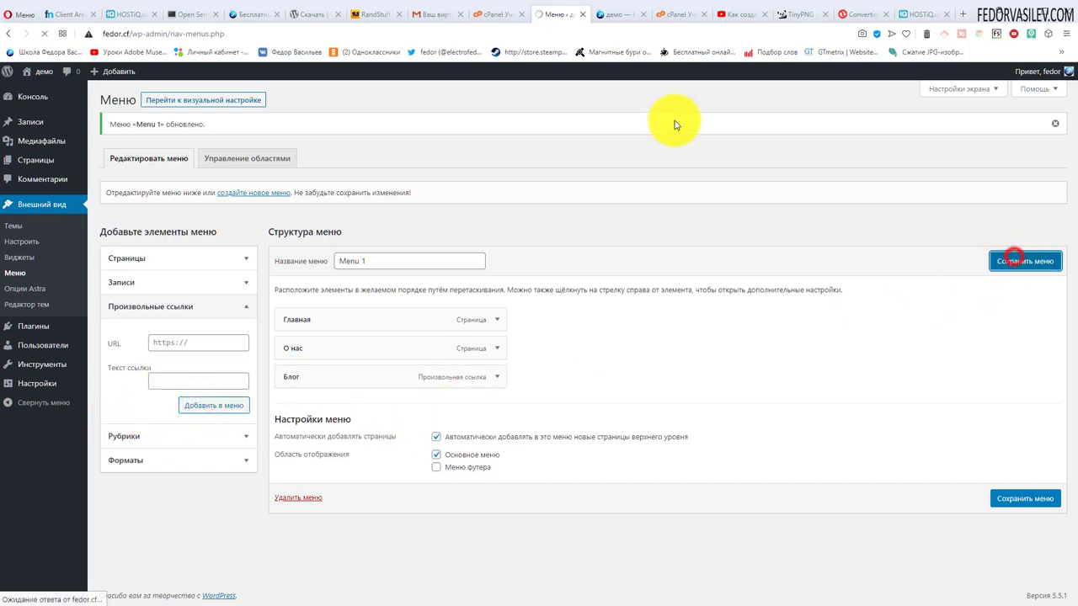
# - Reload the site's front page and test the Блог link in the header menu
pyautogui.click(619, 15)
pyautogui.click(47, 34)
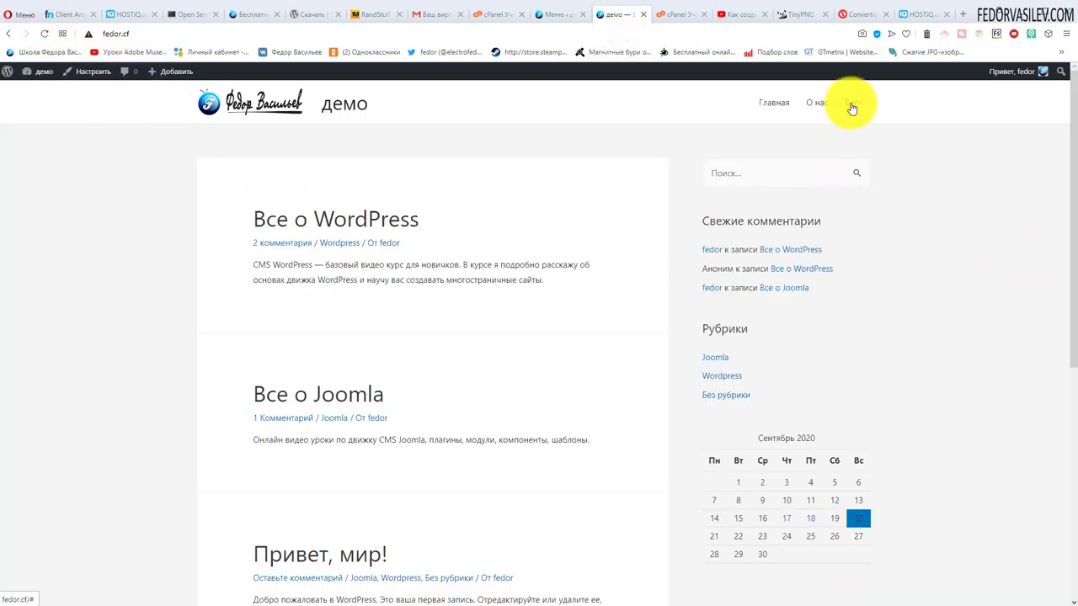
pyautogui.click(850, 105)
pyautogui.click(849, 106)
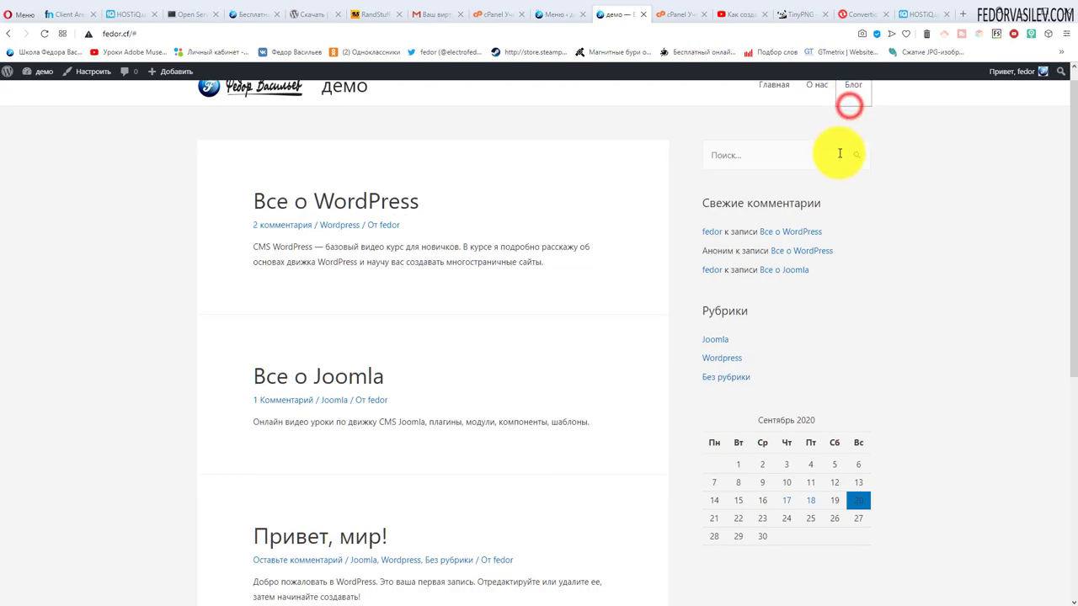
pyautogui.click(843, 107)
pyautogui.click(847, 107)
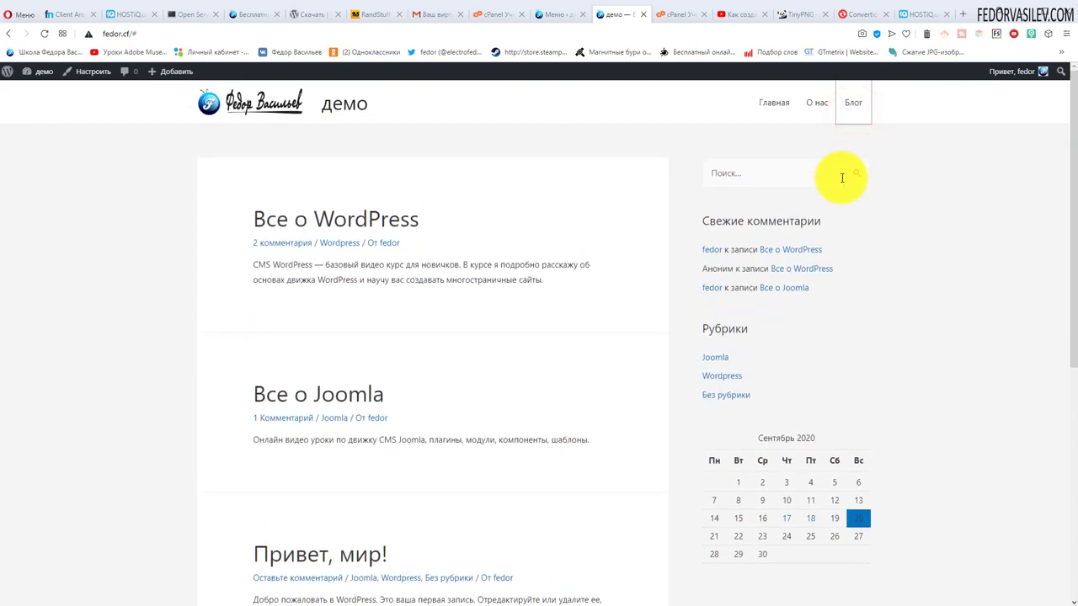
pyautogui.click(850, 106)
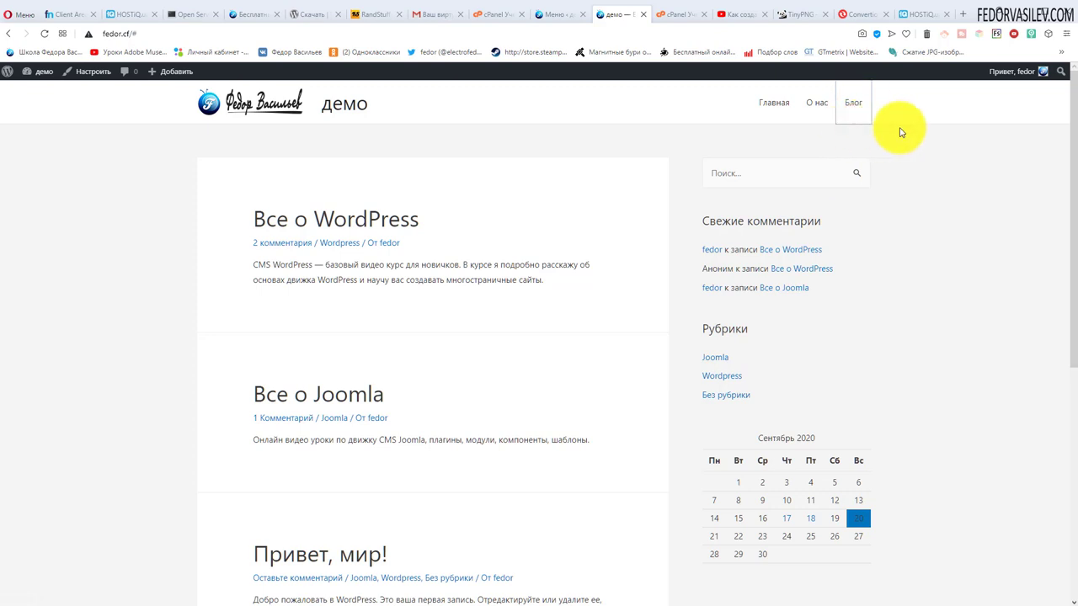
pyautogui.click(855, 104)
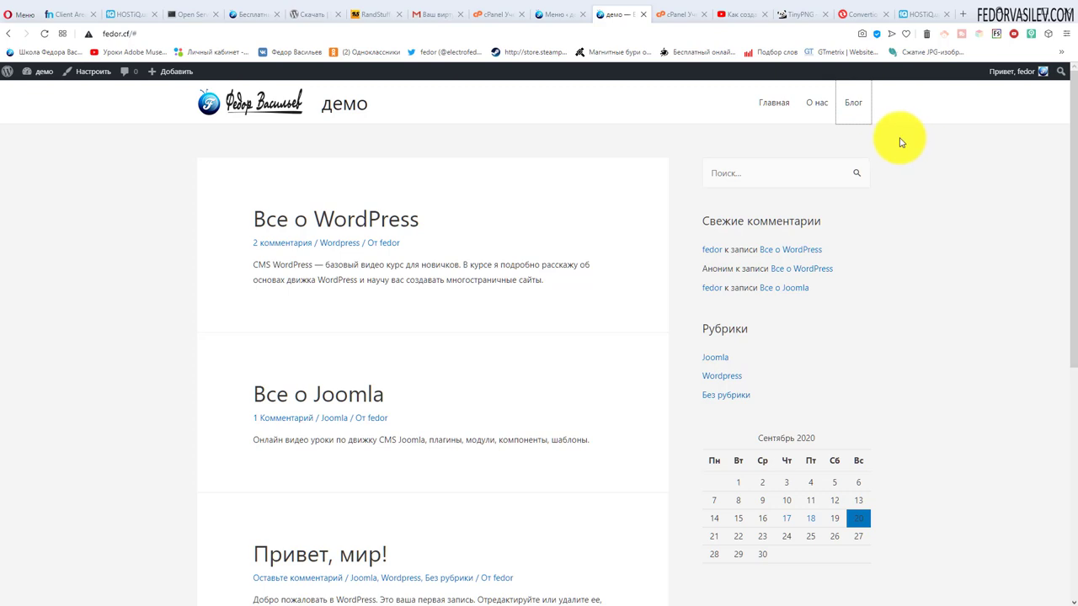
pyautogui.click(849, 115)
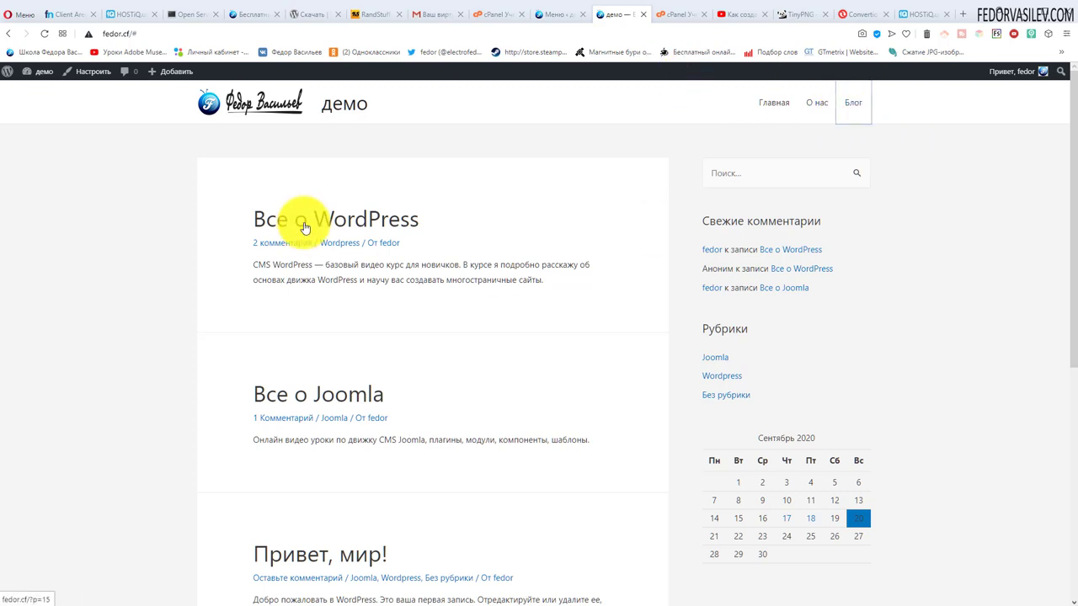
# - Return to editing Menu 1 and add the categories Wordpress and Joomla to it
pyautogui.click(556, 14)
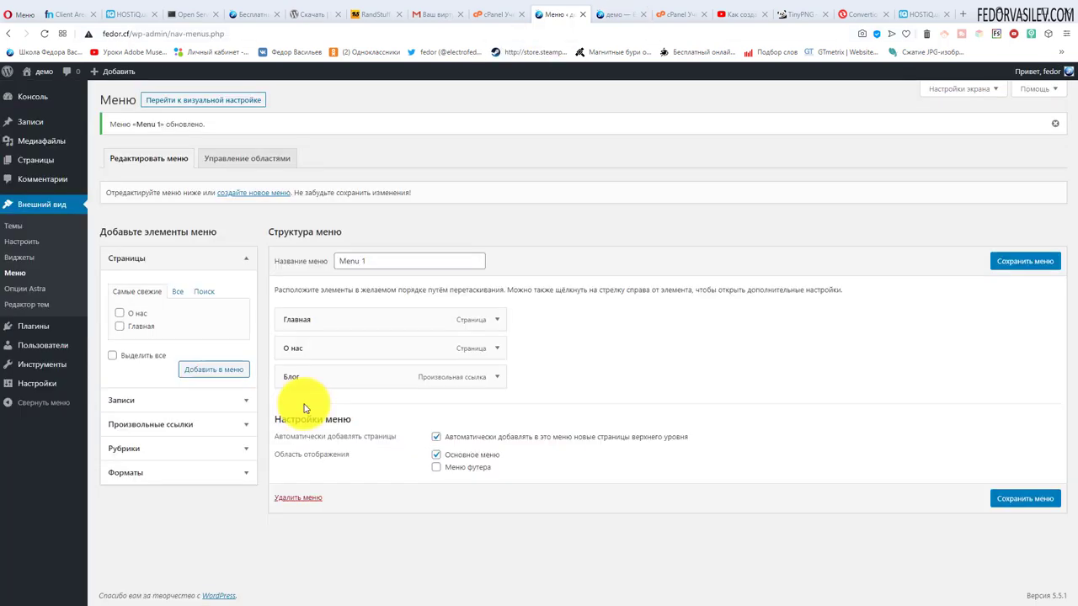
pyautogui.click(135, 449)
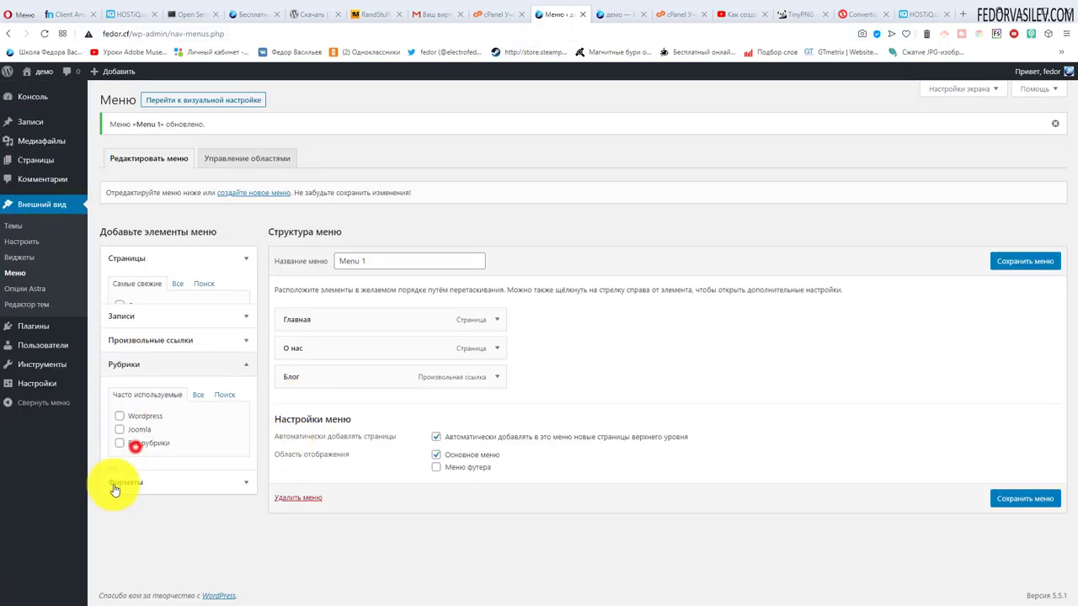
pyautogui.click(119, 386)
pyautogui.click(119, 398)
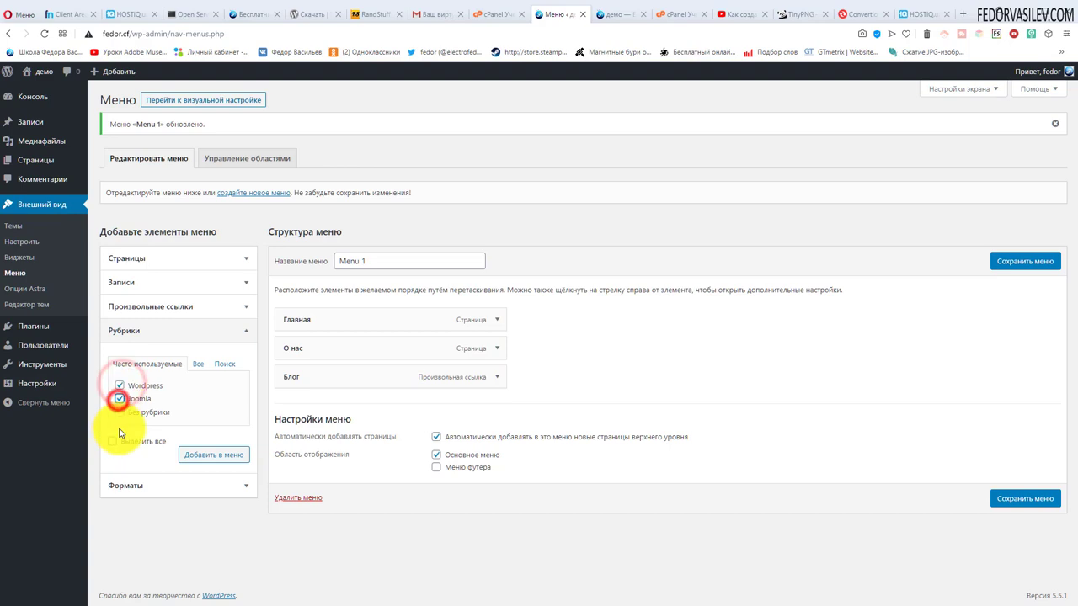
pyautogui.click(193, 459)
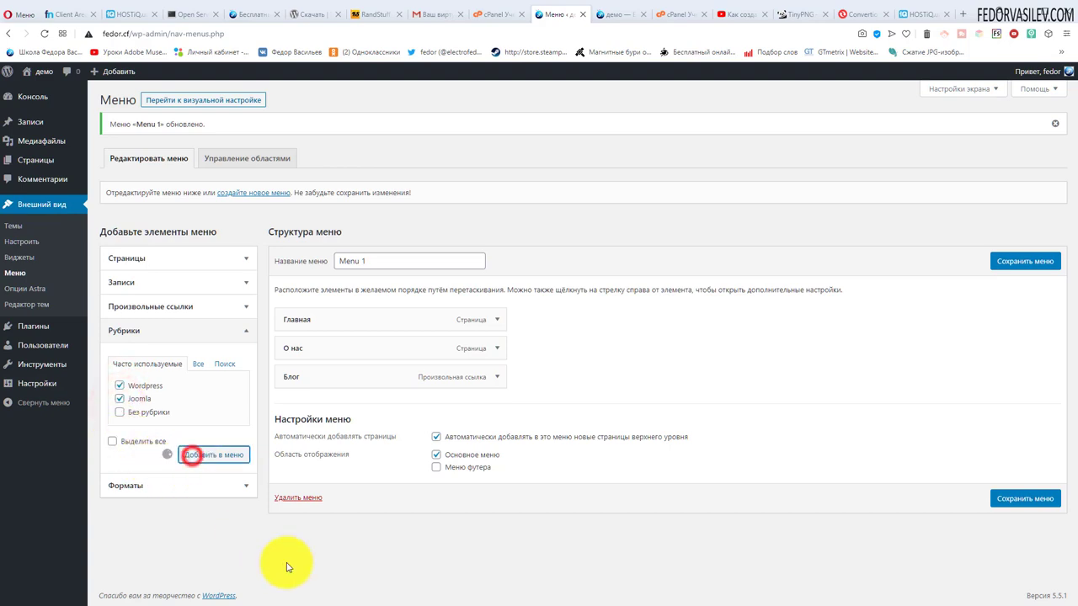
# - Nest Joomla under Блог as a child item, nest Wordpress one level deeper under Joomla, and save Menu 1
pyautogui.moveTo(293, 435); pyautogui.dragTo(332, 430)
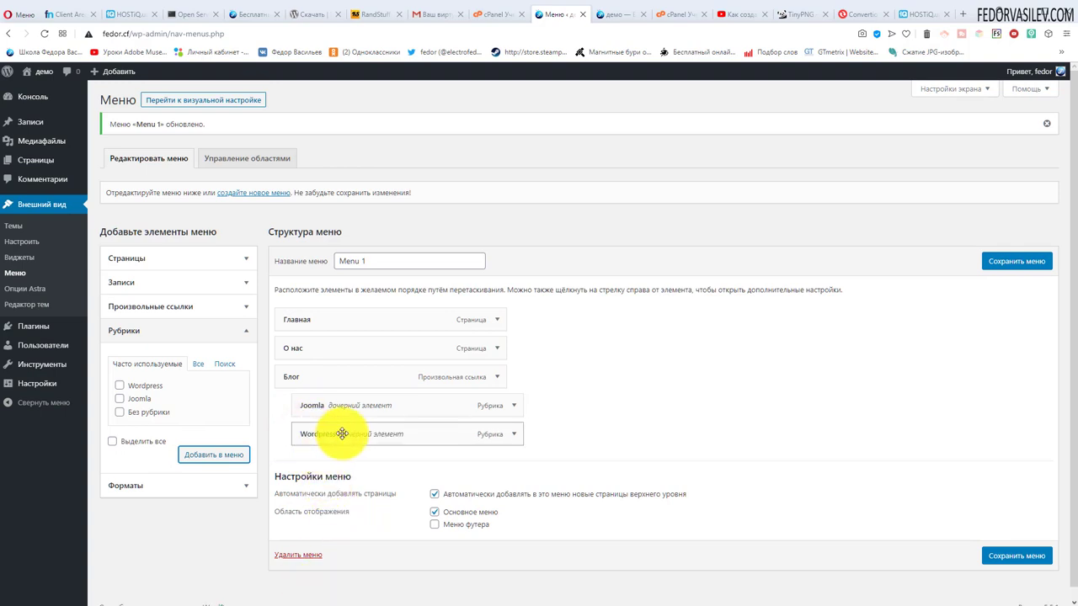
pyautogui.moveTo(342, 430); pyautogui.dragTo(364, 435)
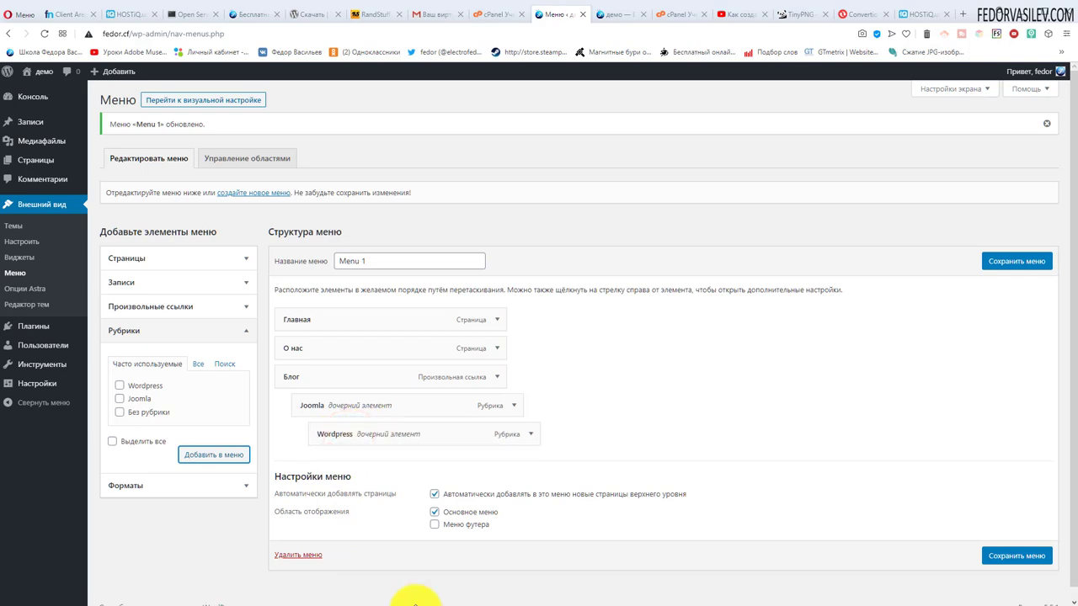
pyautogui.click(1006, 262)
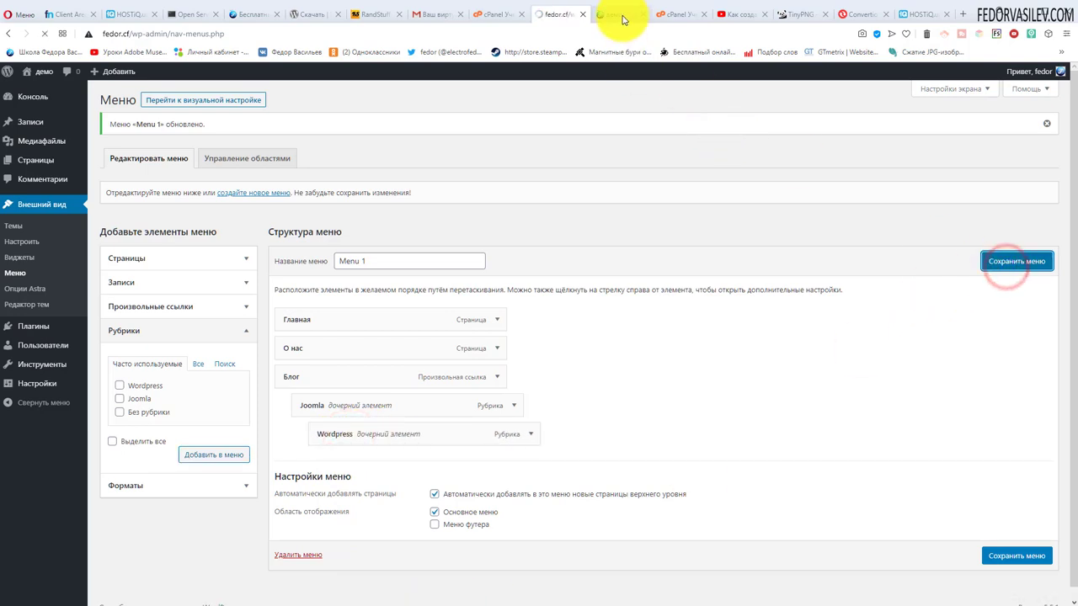
# - Reload the site's front page and check the nested submenus under Блог in the header menu
pyautogui.click(623, 18)
pyautogui.click(45, 34)
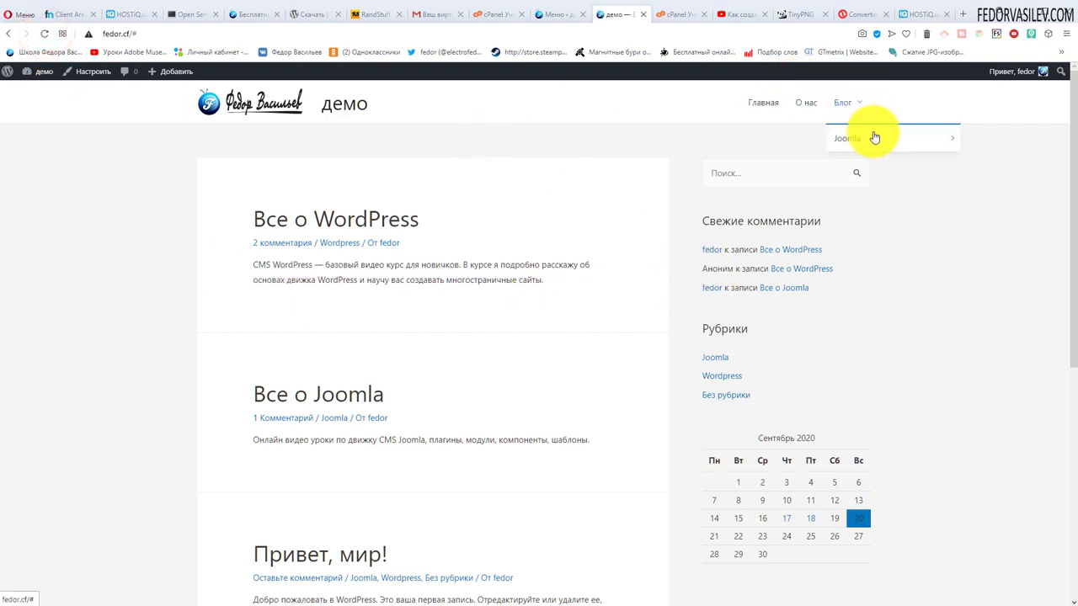
pyautogui.moveTo(873, 138)
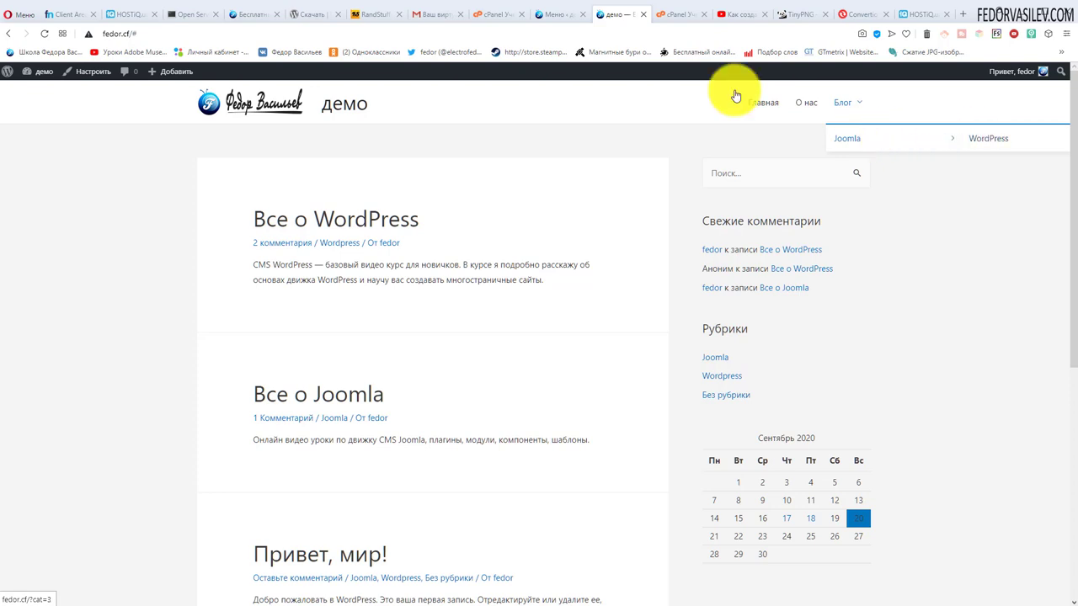
# - Return to editing Menu 1, move Wordpress up one level beside Joomla under Блог, and save the menu
pyautogui.click(551, 15)
pyautogui.moveTo(353, 433); pyautogui.dragTo(315, 435)
# - On the site, open the Joomla and WordPress categories from the Блог submenu and look over their posts
pyautogui.click(619, 14)
pyautogui.moveTo(837, 108)
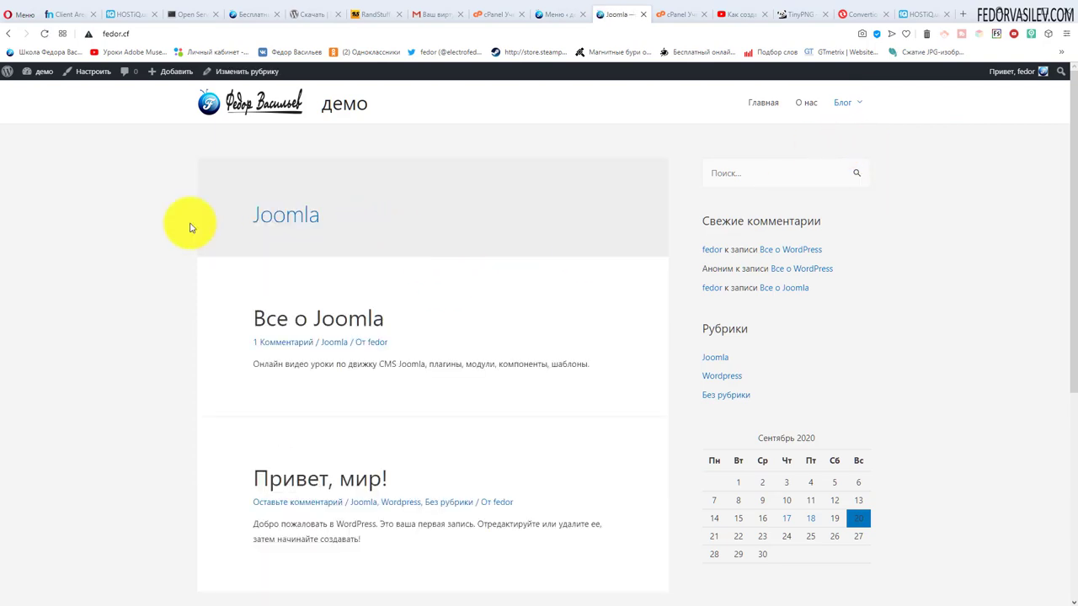
pyautogui.scroll(-2, 344, 211)
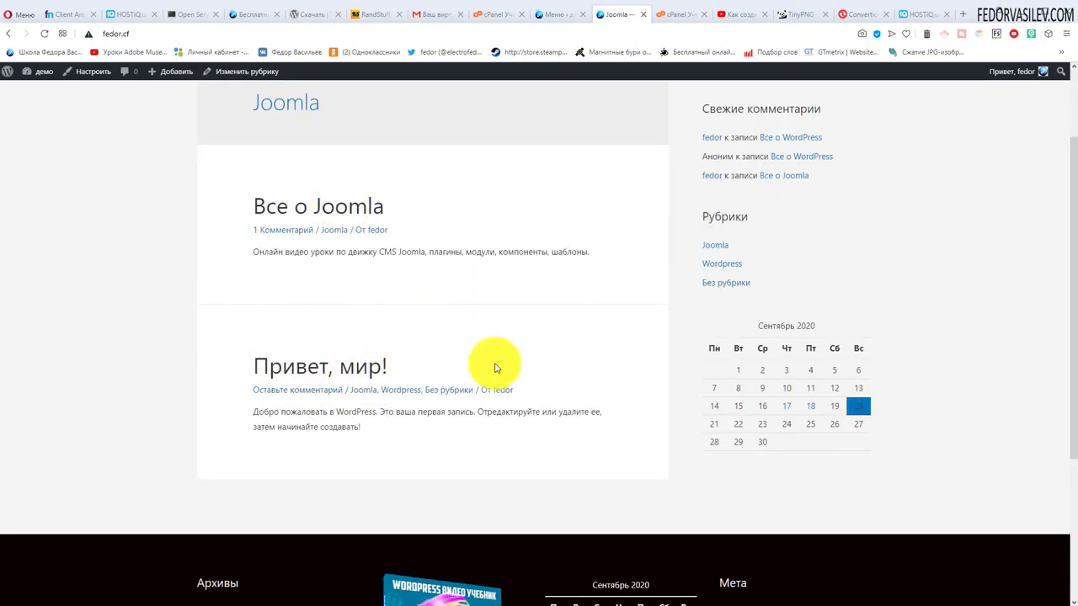
pyautogui.scroll(2, 493, 370)
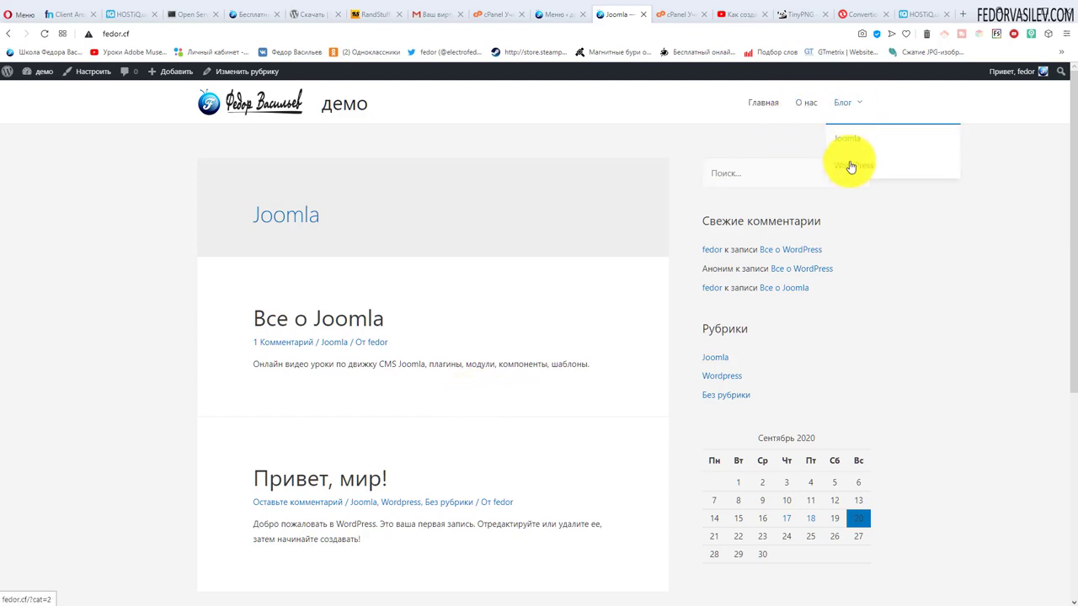
pyautogui.click(847, 163)
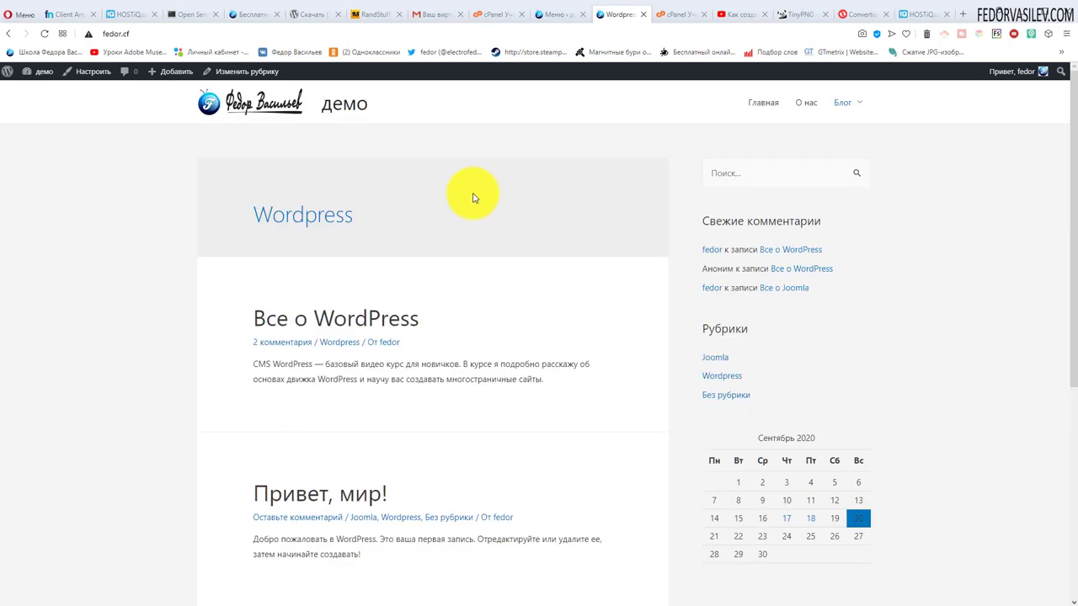
# - Return to editing Menu 1, add the post Привет, мир! as a top-level item, and save the menu
pyautogui.hotkey('ctrl', 'shift', 'Tab')
pyautogui.click(129, 406)
pyautogui.click(119, 364)
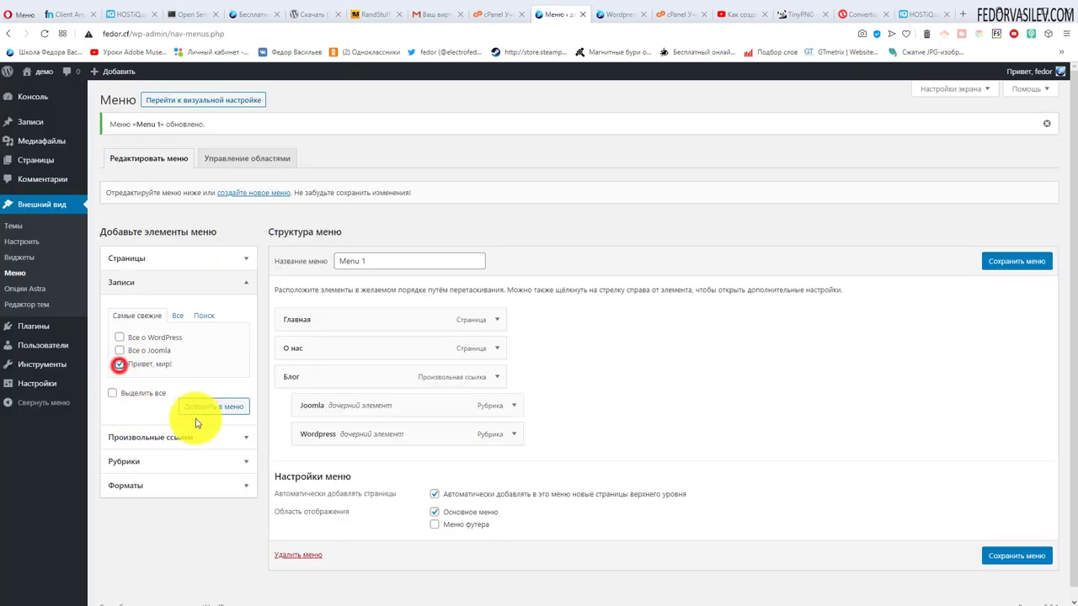
pyautogui.click(206, 408)
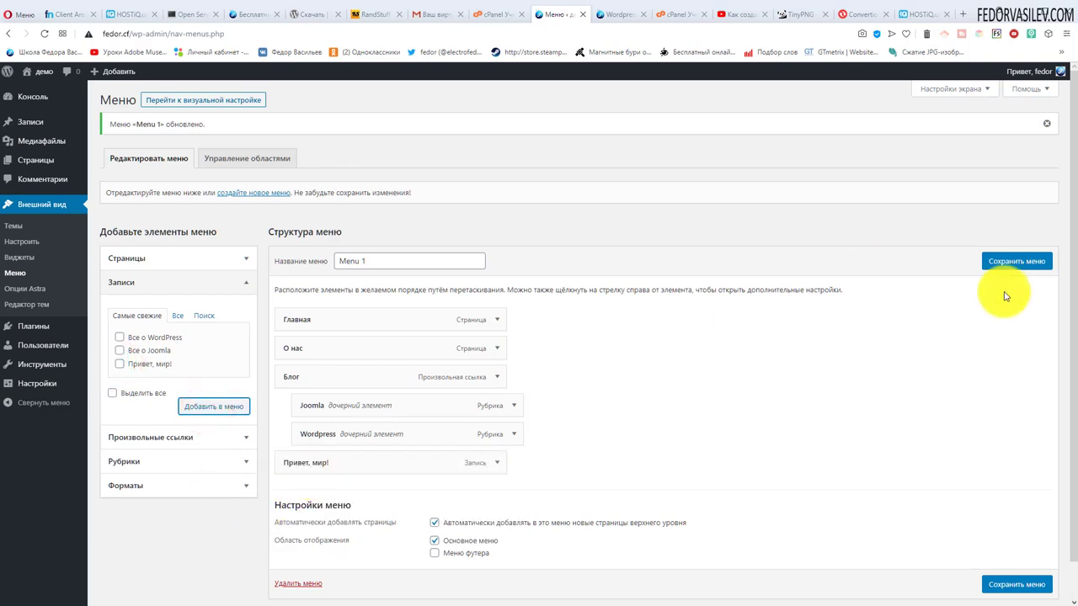
pyautogui.click(996, 261)
# - Reload the site, open Привет, мир! from the header menu, and examine the post and its comment form
pyautogui.hotkey('ctrl', 'Tab')
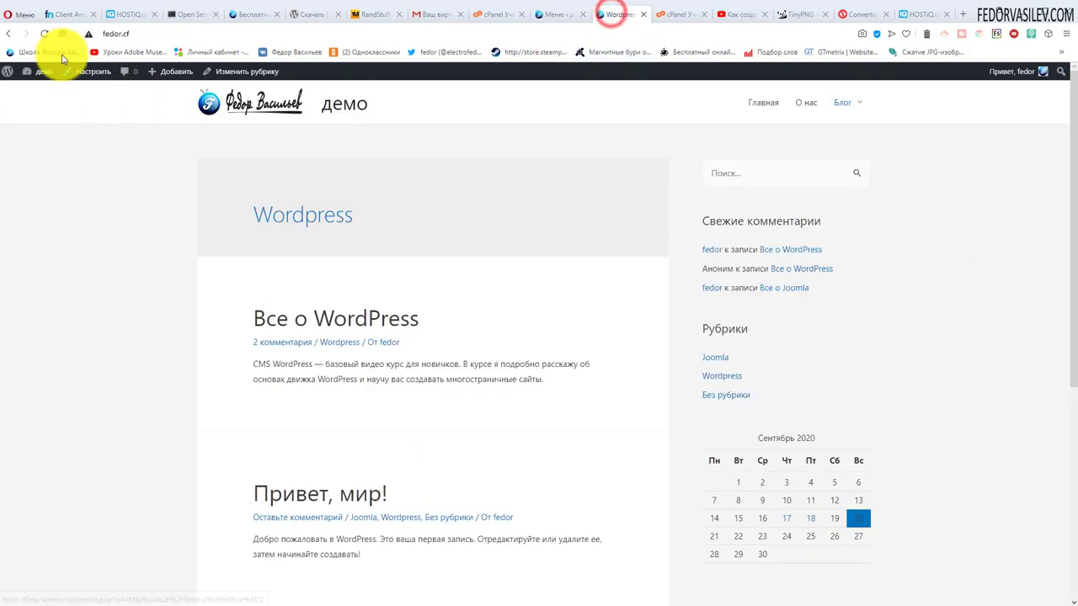
pyautogui.click(44, 33)
pyautogui.click(841, 106)
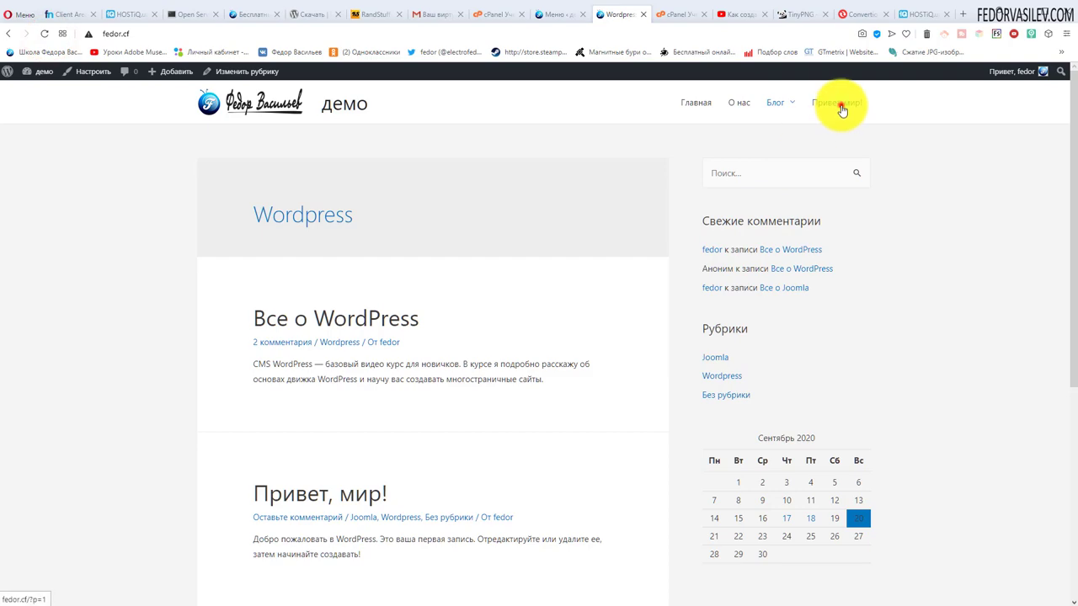
pyautogui.scroll(-3, 303, 214)
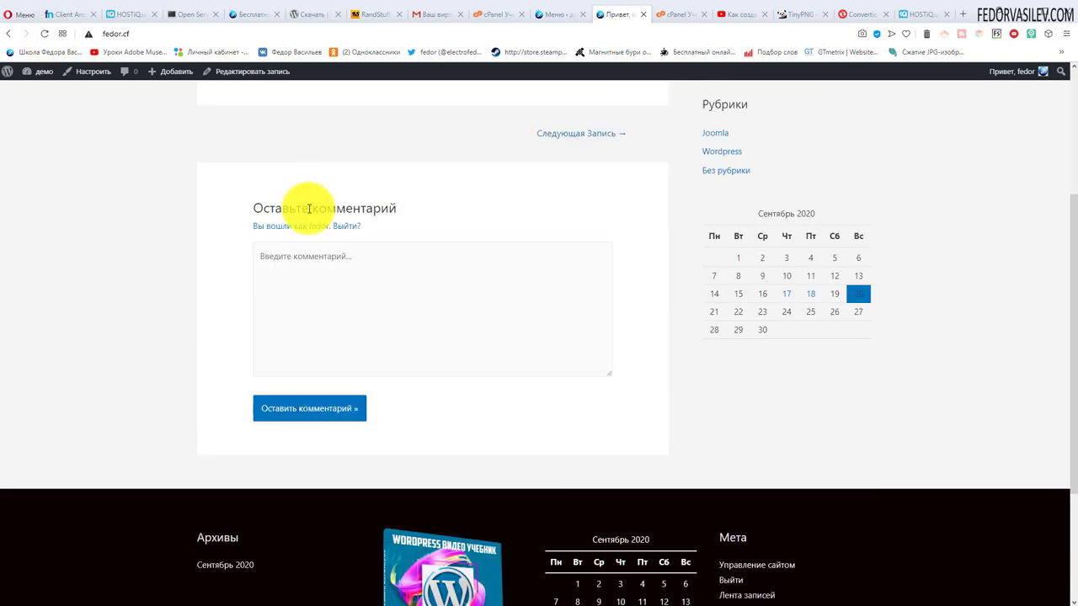
pyautogui.scroll(3, 287, 270)
pyautogui.scroll(-3, 421, 287)
pyautogui.click(373, 279)
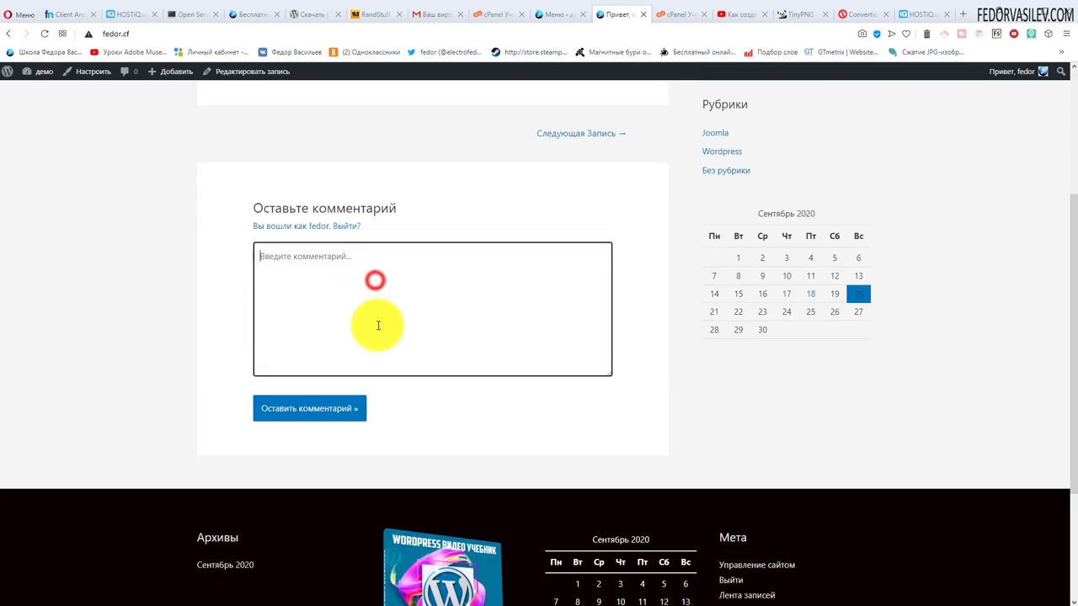
pyautogui.scroll(3, 345, 331)
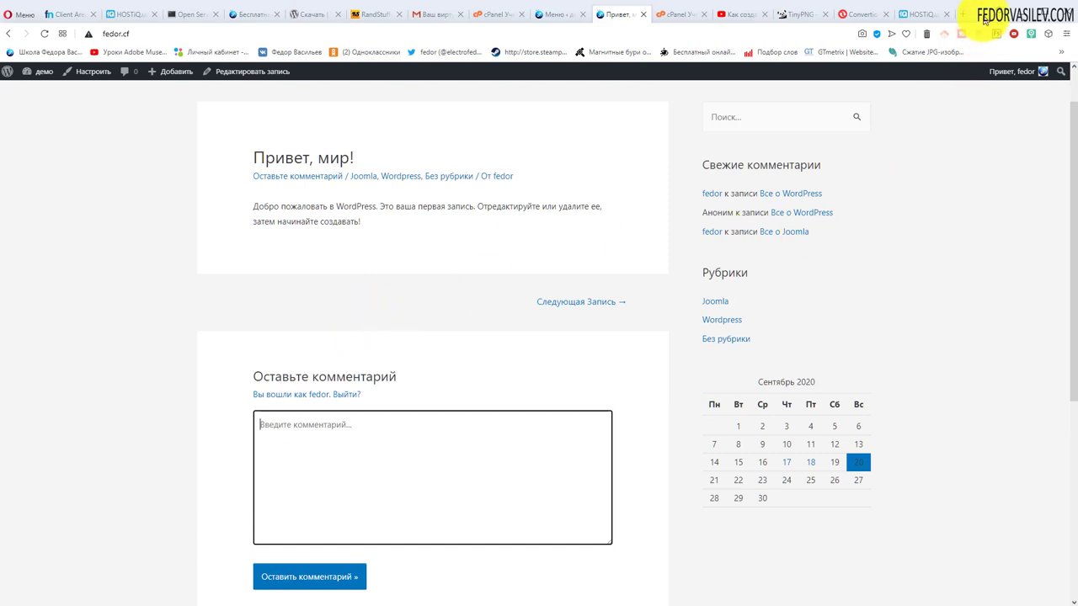
# - Return to editing Menu 1, remove the post Привет, мир! from it, and save the menu
pyautogui.click(557, 14)
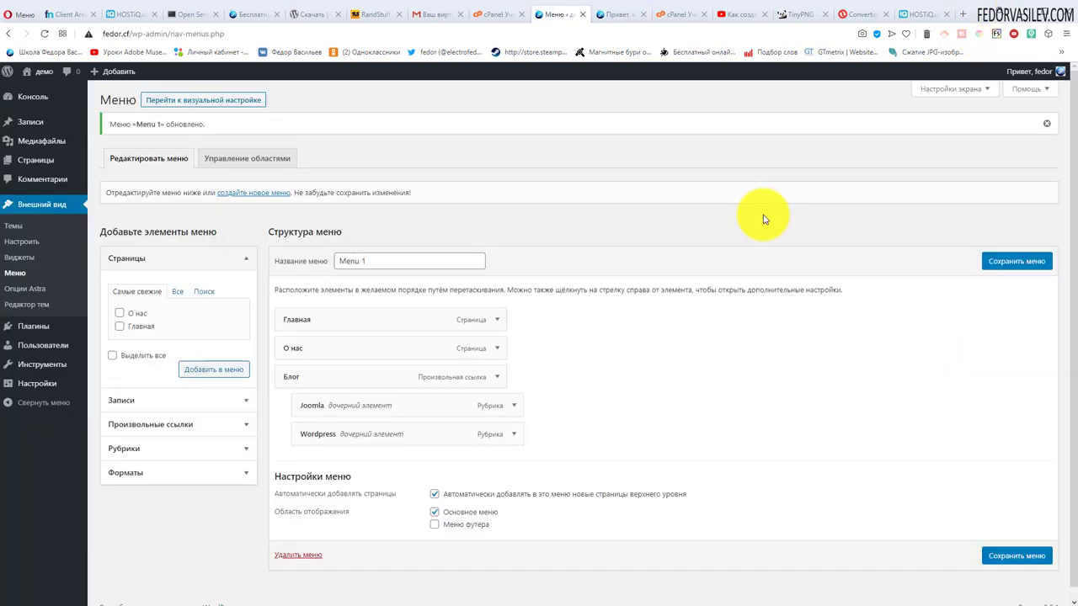